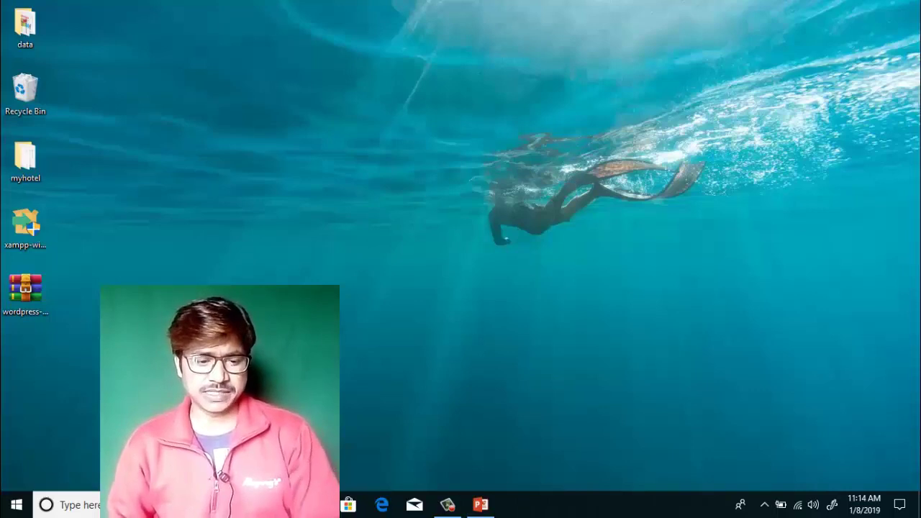
- Find and launch the XAMPP Control Panel
key(super+s)
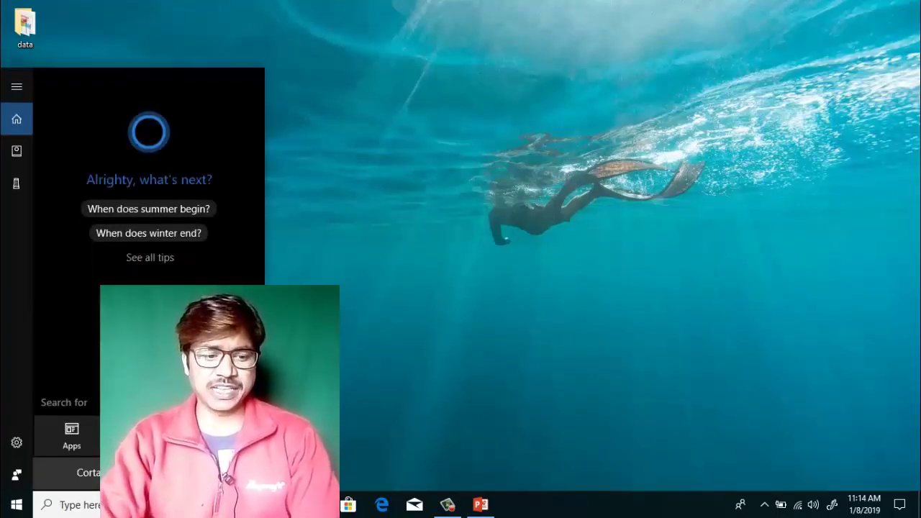
text(xamp)
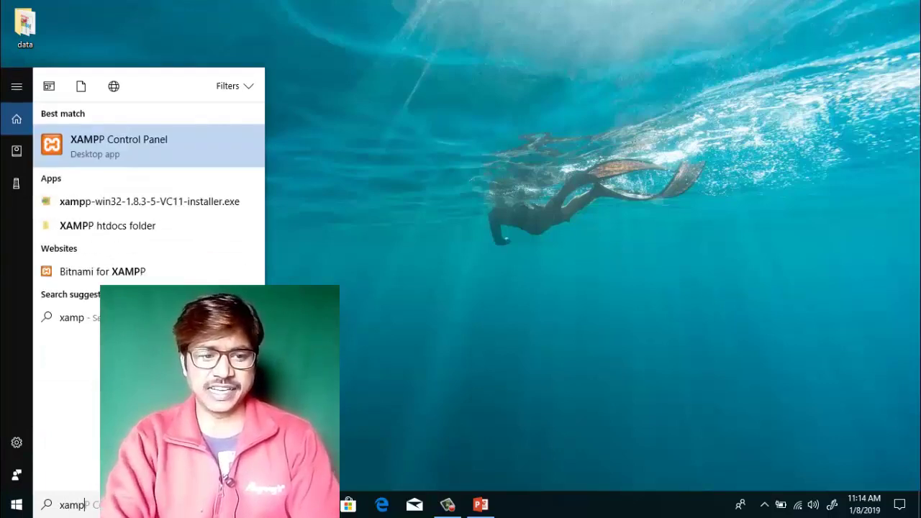
click(163, 146)
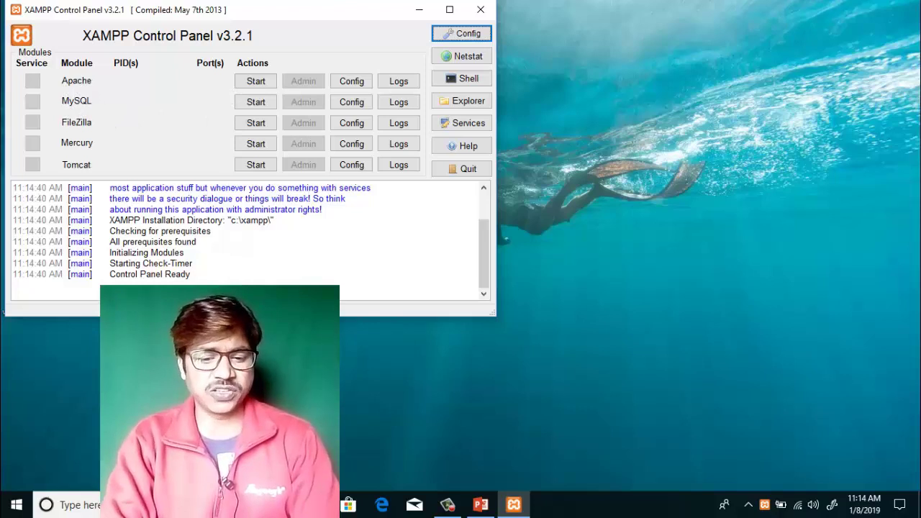
- Launch Google Chrome and load localhost/myhotel/
click(68, 506)
text(google)
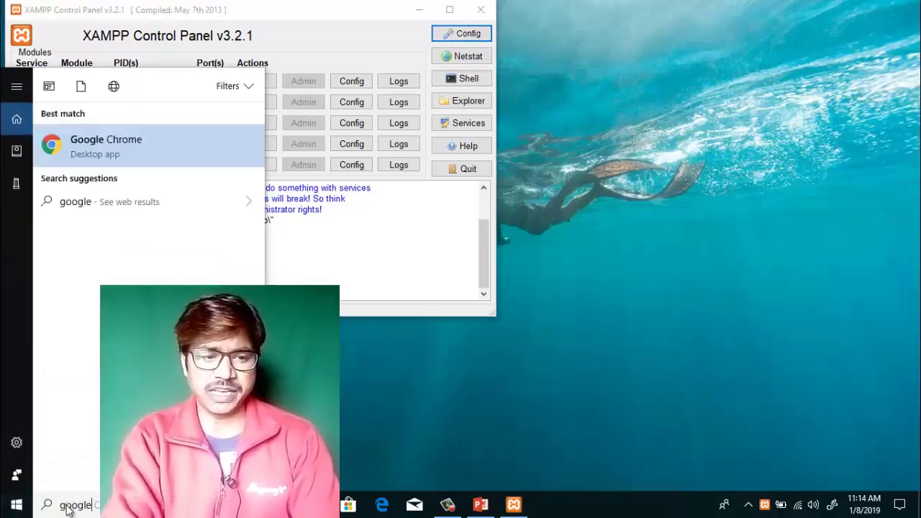
click(171, 147)
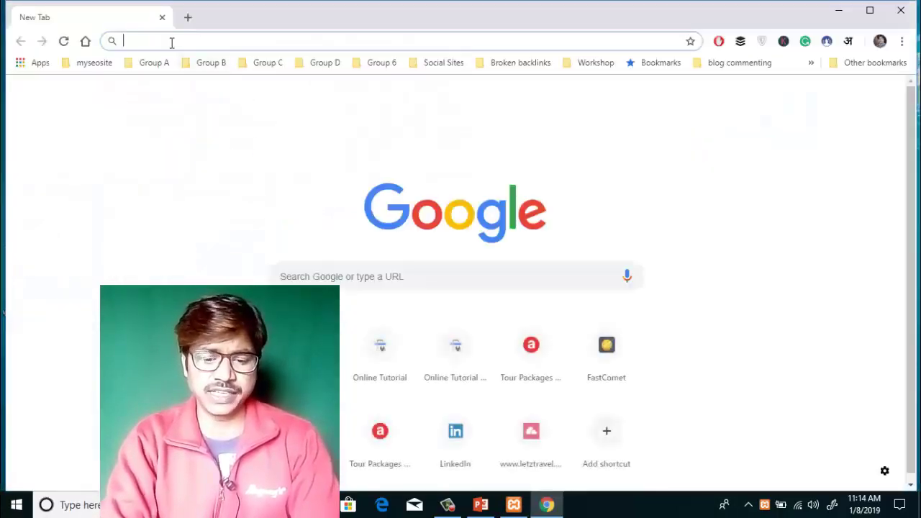
click(170, 41)
text(local)
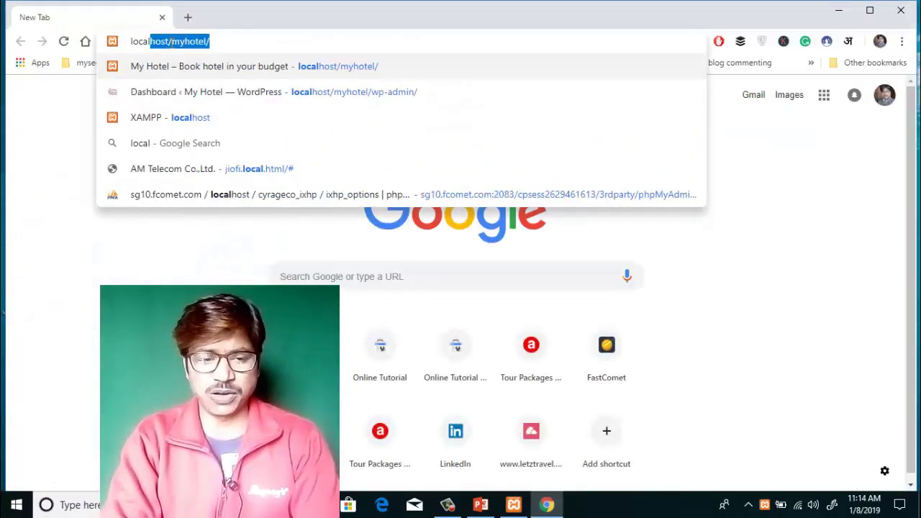
key(Return)
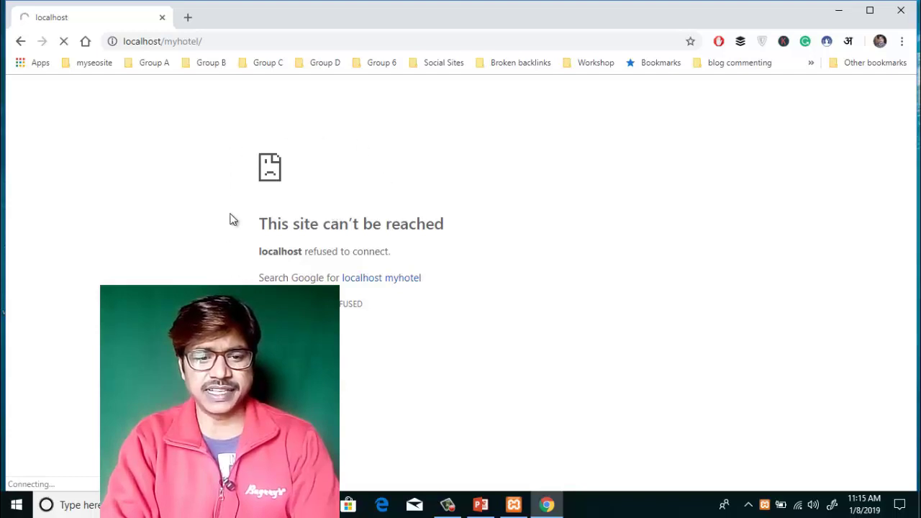
- Start the Apache module in the XAMPP Control Panel and reload localhost/myhotel/ in Chrome
click(513, 505)
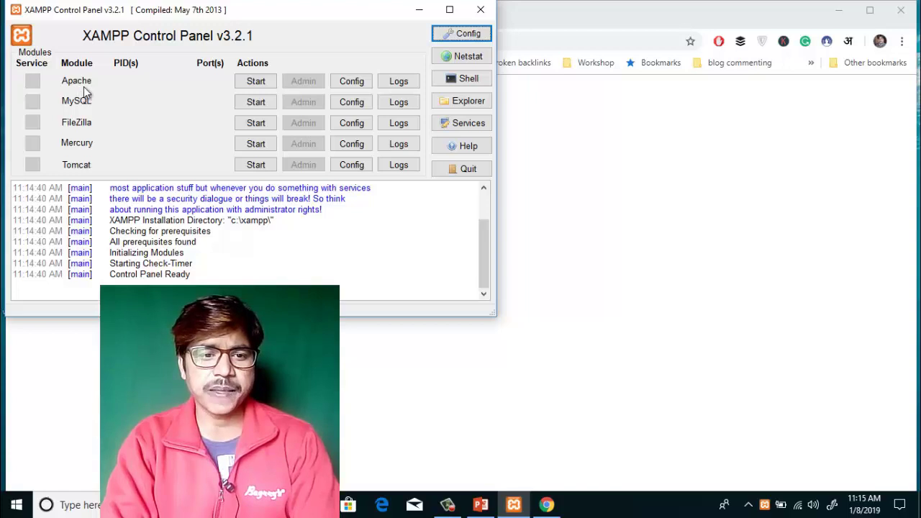
click(260, 82)
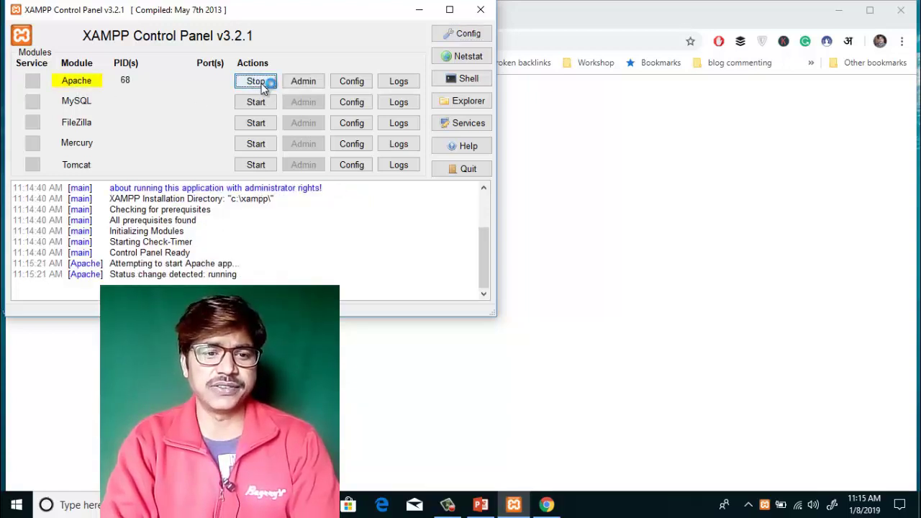
click(597, 17)
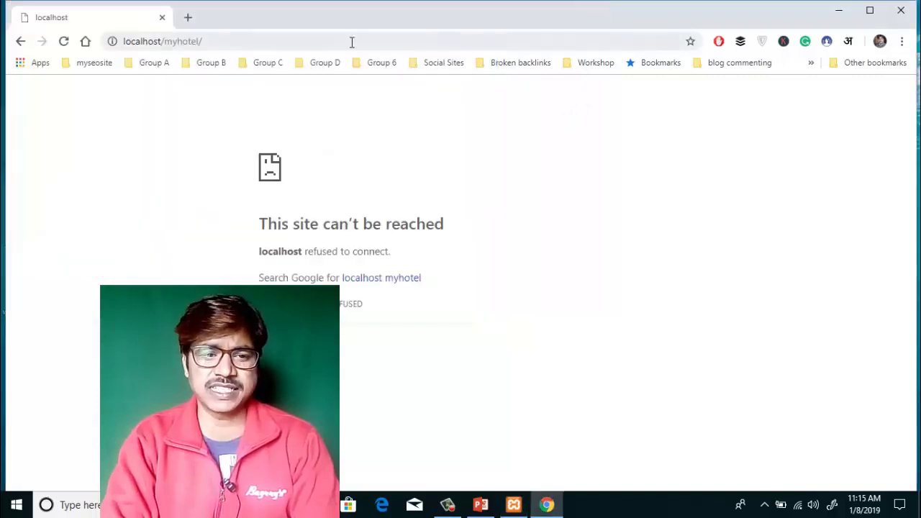
click(351, 41)
key(Return)
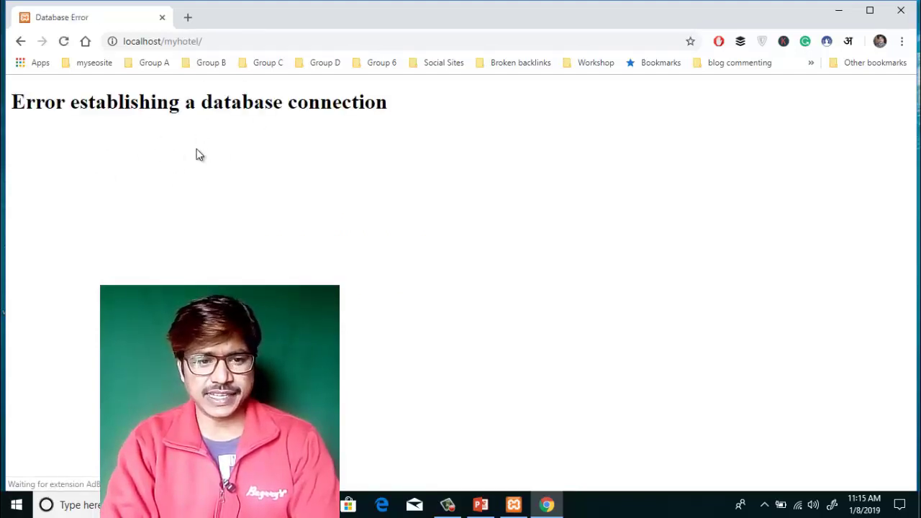
drag(11, 102, 416, 117)
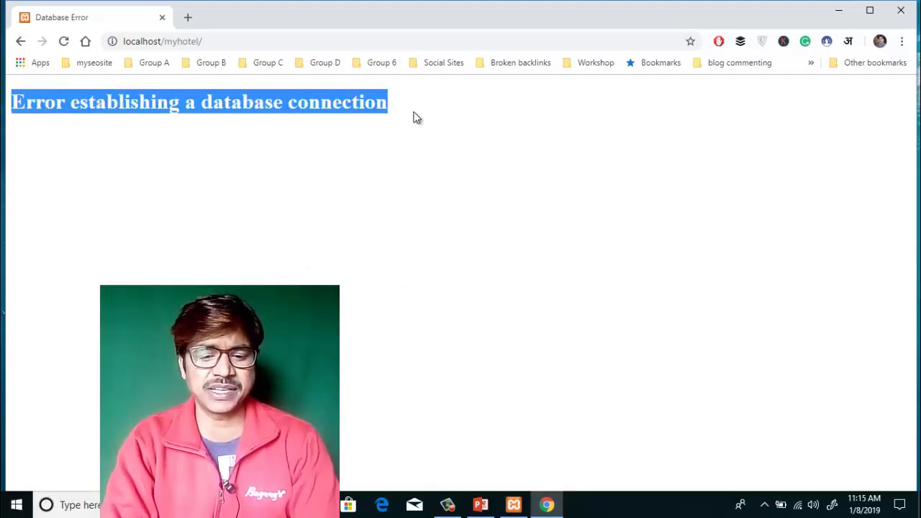
- Start the MySQL module in the XAMPP Control Panel and reload localhost/myhotel/ in Chrome
click(513, 504)
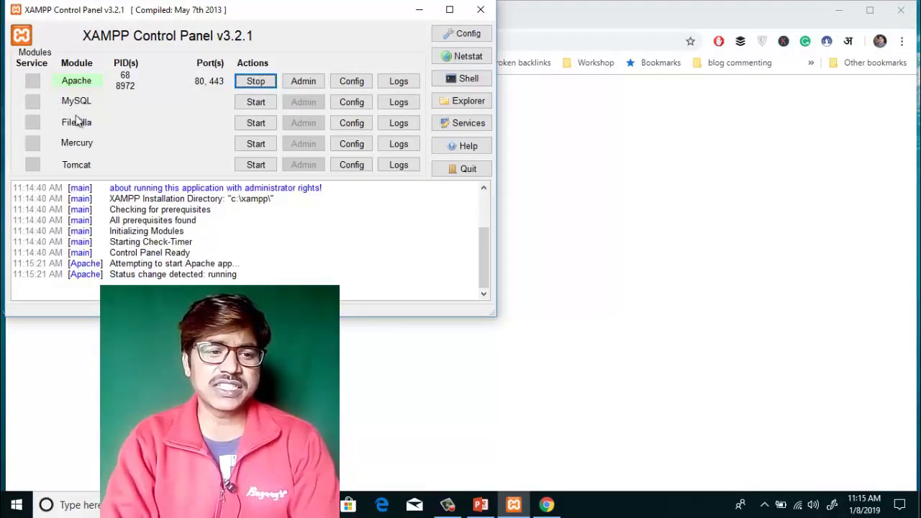
click(251, 110)
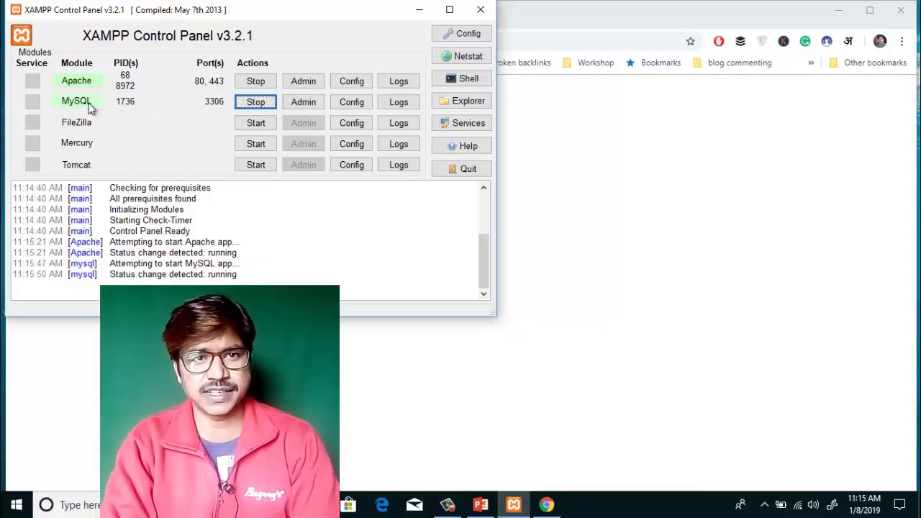
click(420, 10)
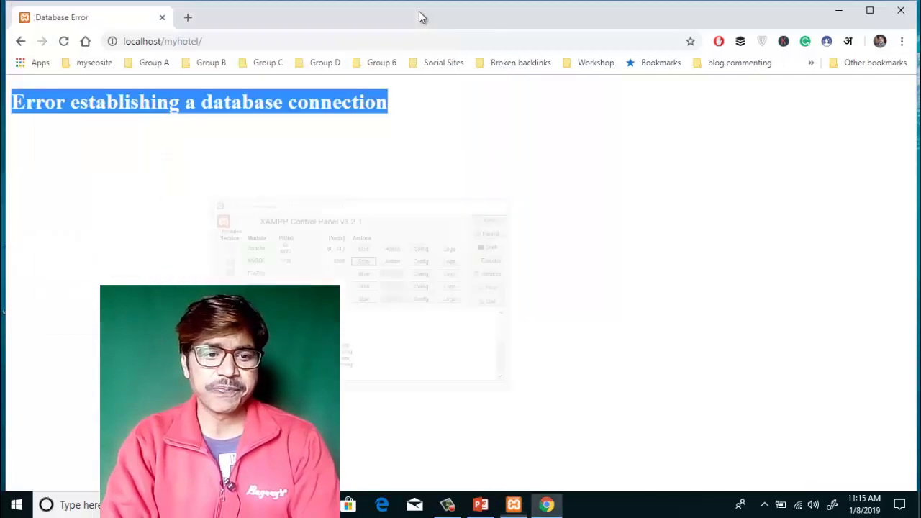
click(222, 41)
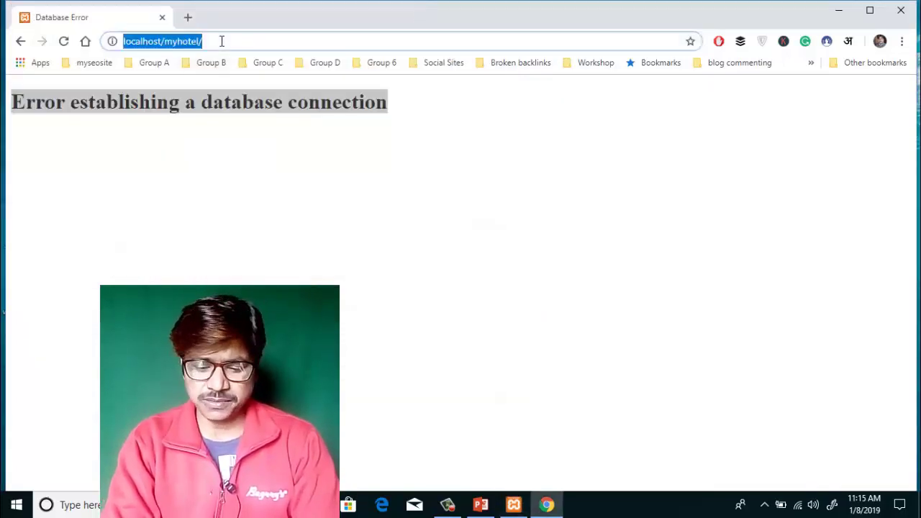
key(Return)
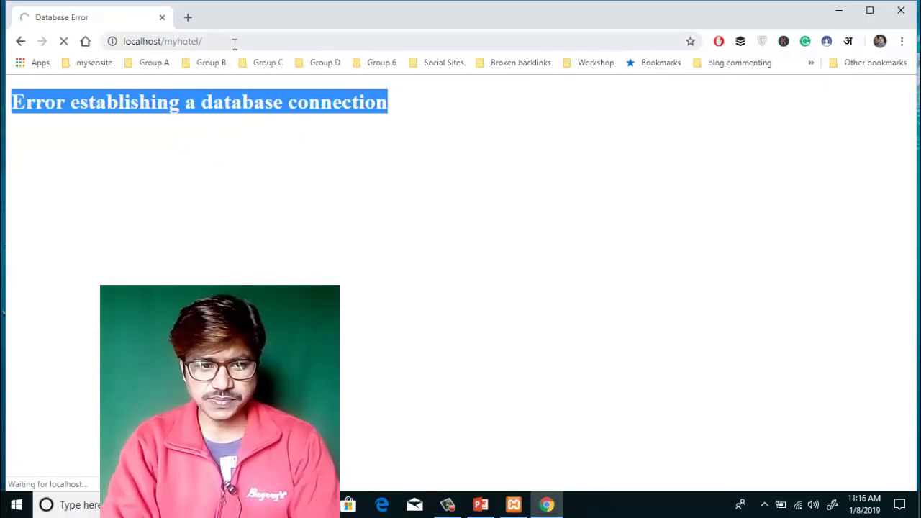
- Load localhost/myhotel/wp-admin/ in a new browser tab and view the My Hotel site in the first tab
click(188, 18)
text(localhost/myhotel/)
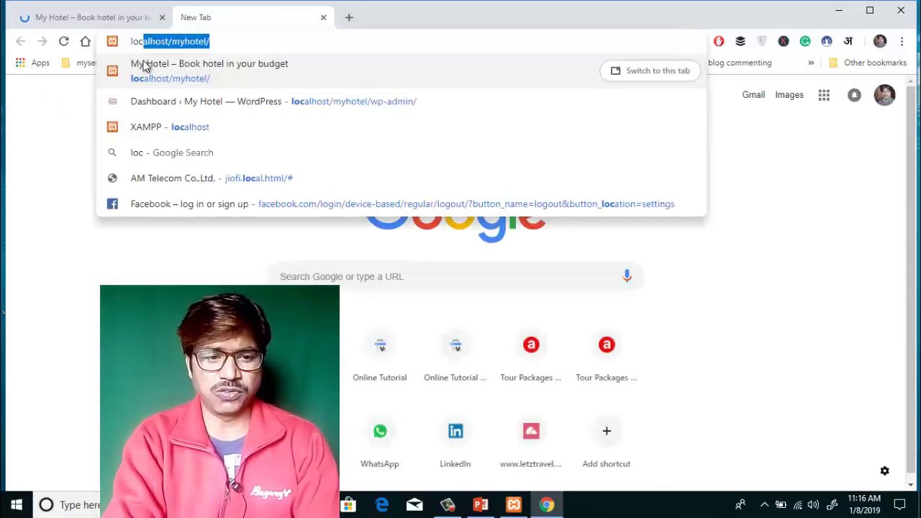
key(Right)
text(w)
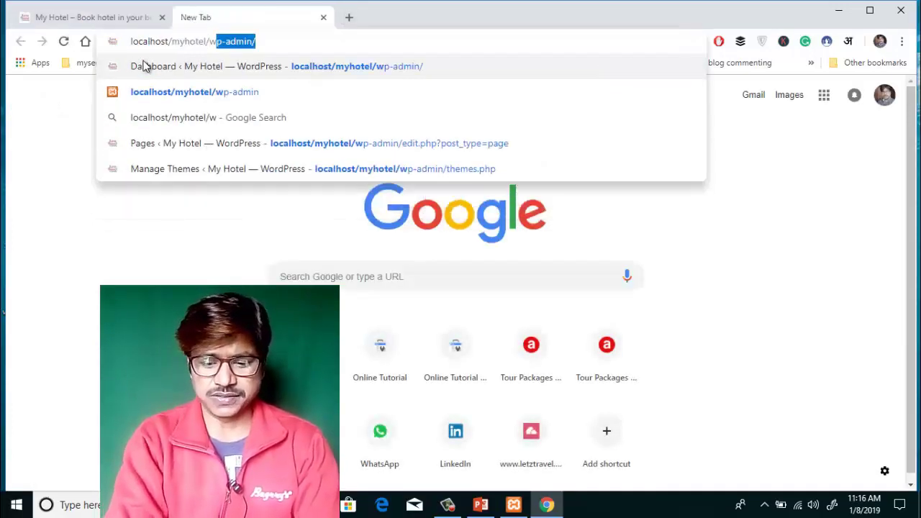
click(143, 66)
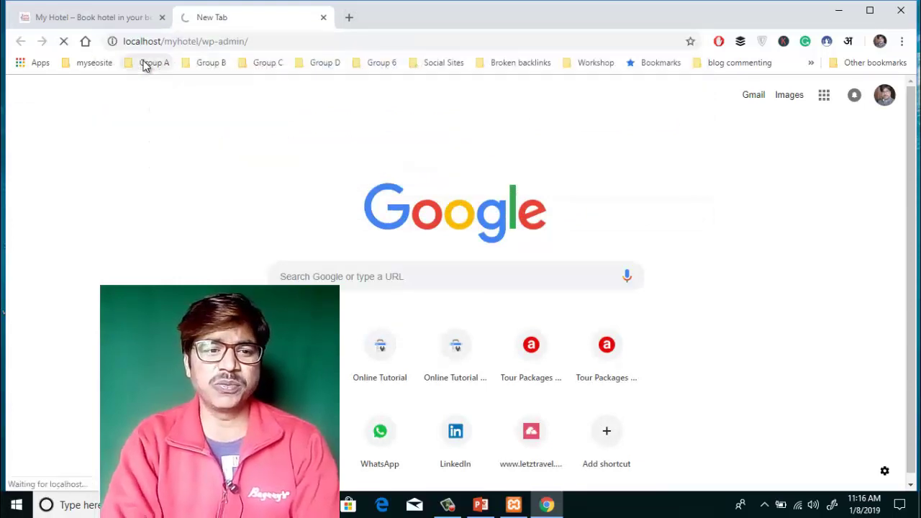
click(114, 15)
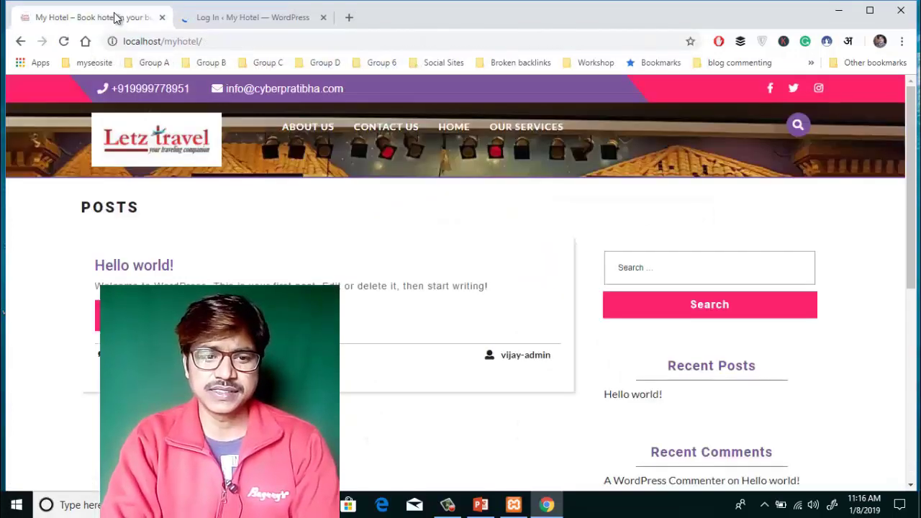
- Log in to the My Hotel WordPress admin with the administrator's username and account password
click(251, 18)
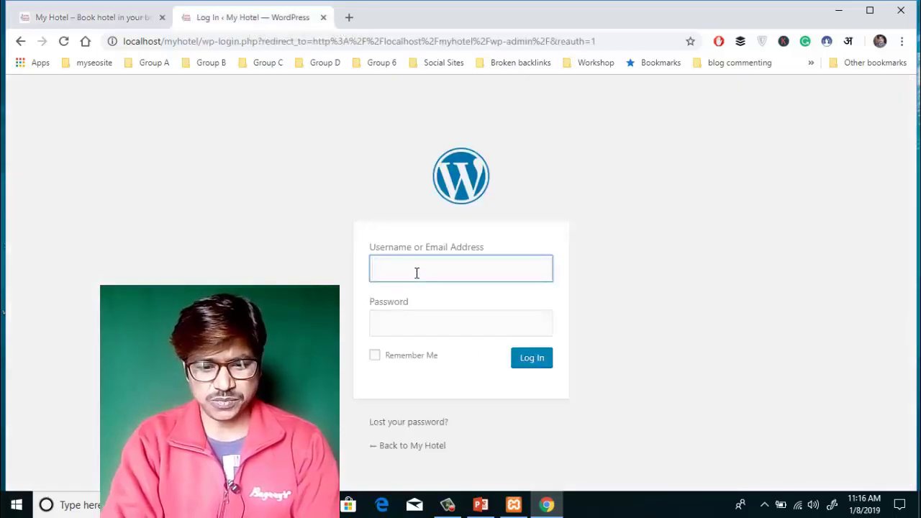
text(vi)
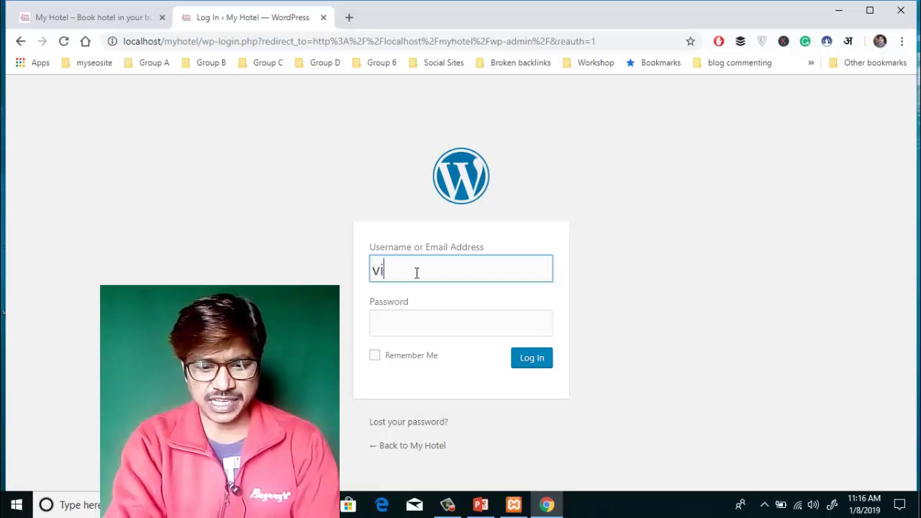
text(jay-adi)
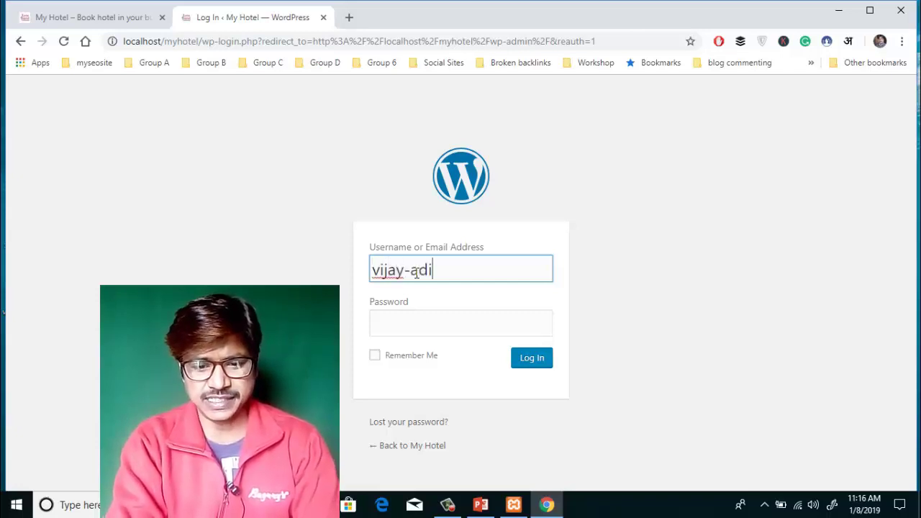
key(BackSpace)
text(min)
key(Tab)
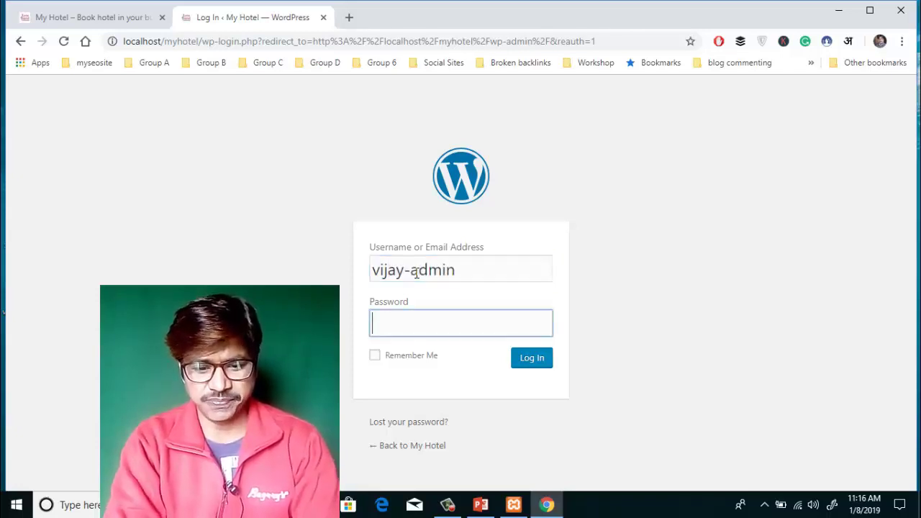
text(••••••••)
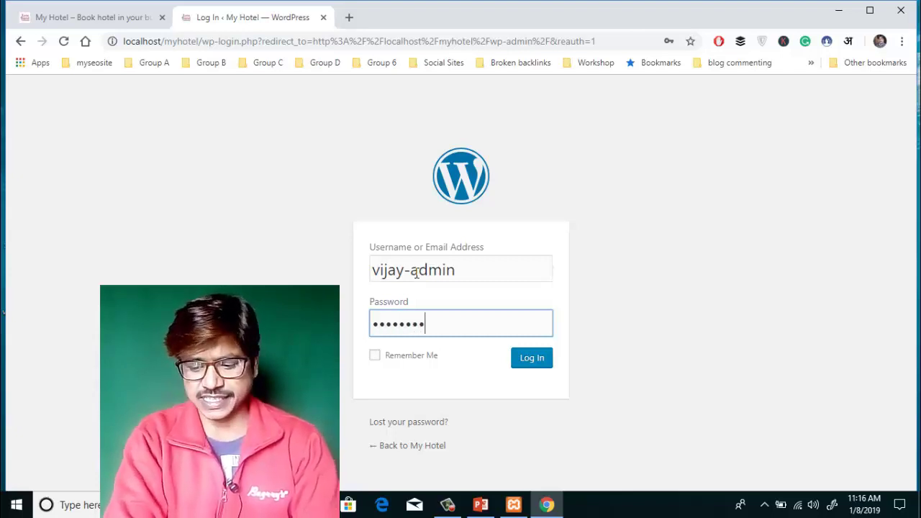
text(••••)
key(Return)
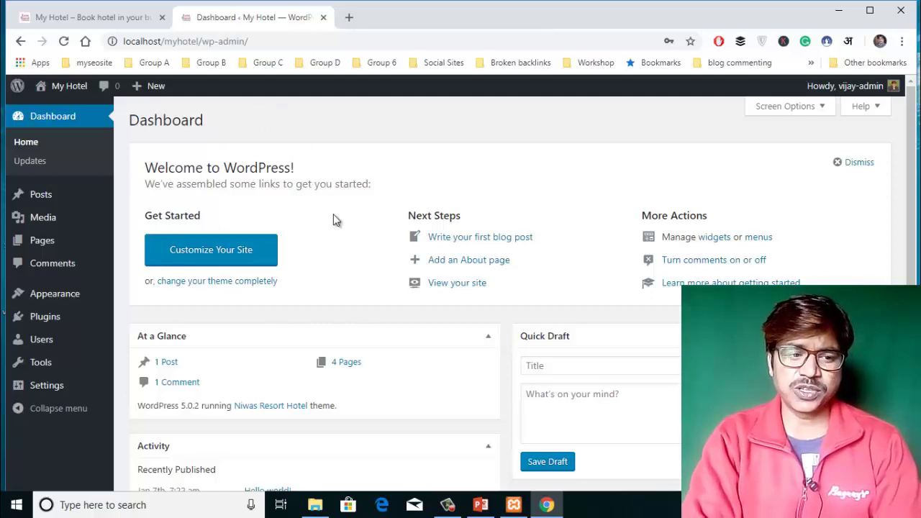
- Create a new navigation menu named "Top Menu" in the WordPress appearance settings
mouse_move(62, 298)
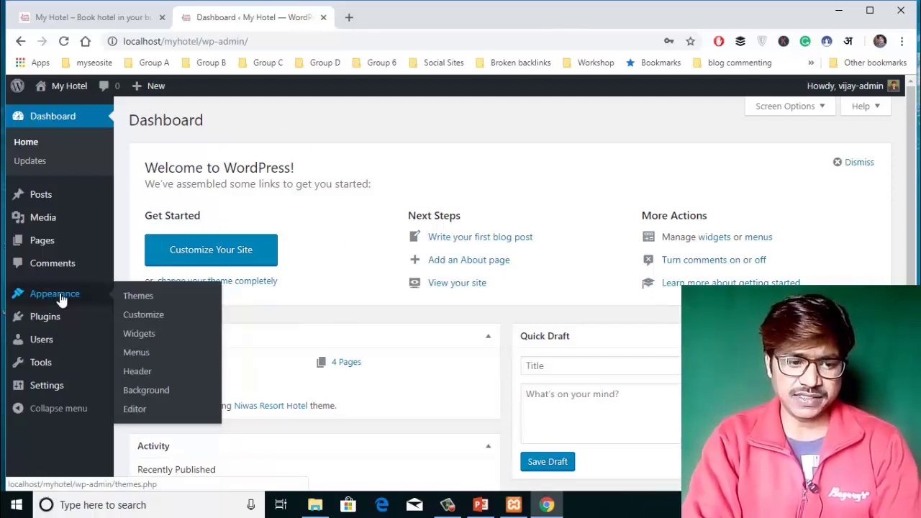
click(139, 355)
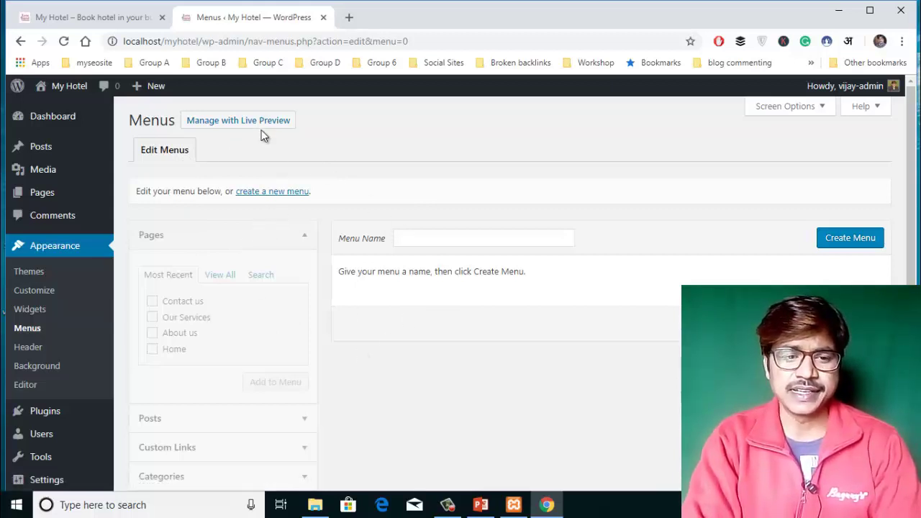
click(282, 196)
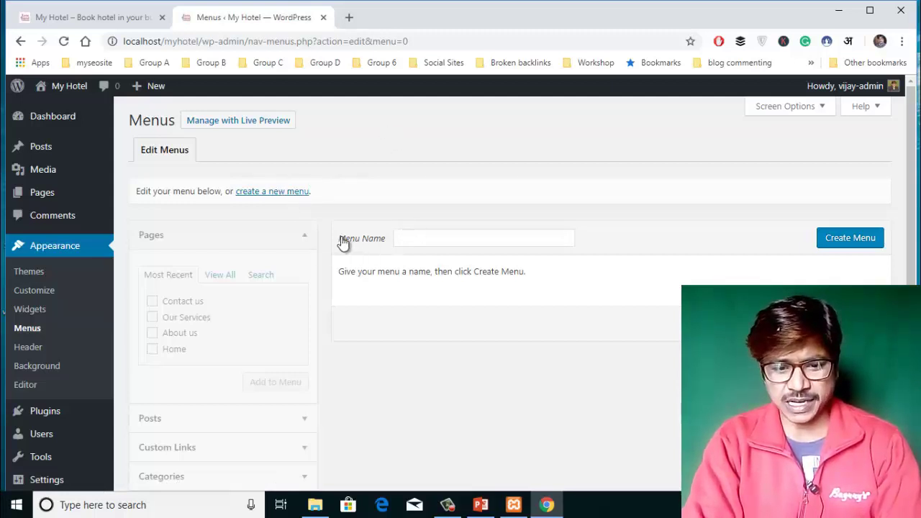
click(408, 236)
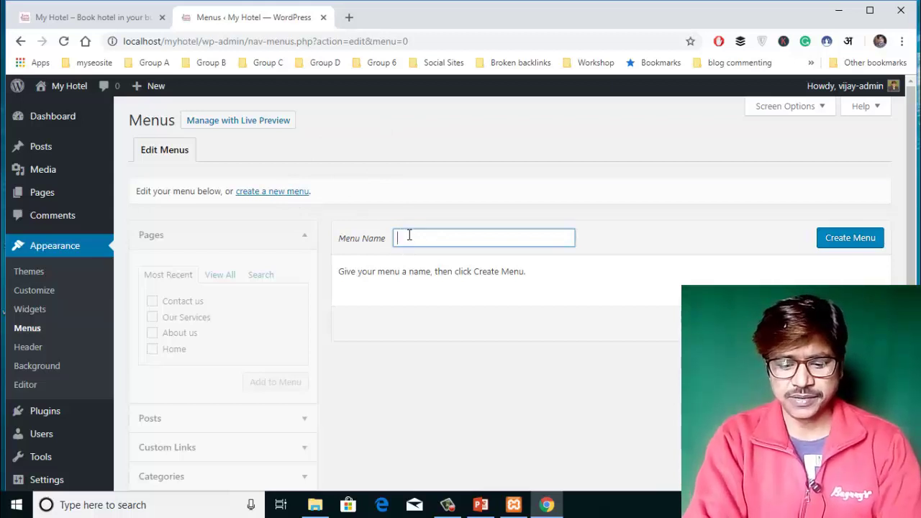
text(Top Menu)
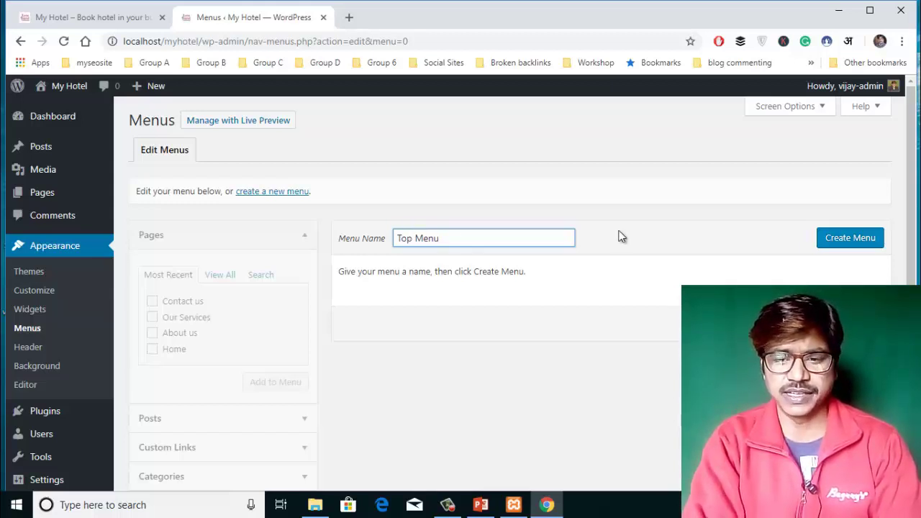
click(858, 244)
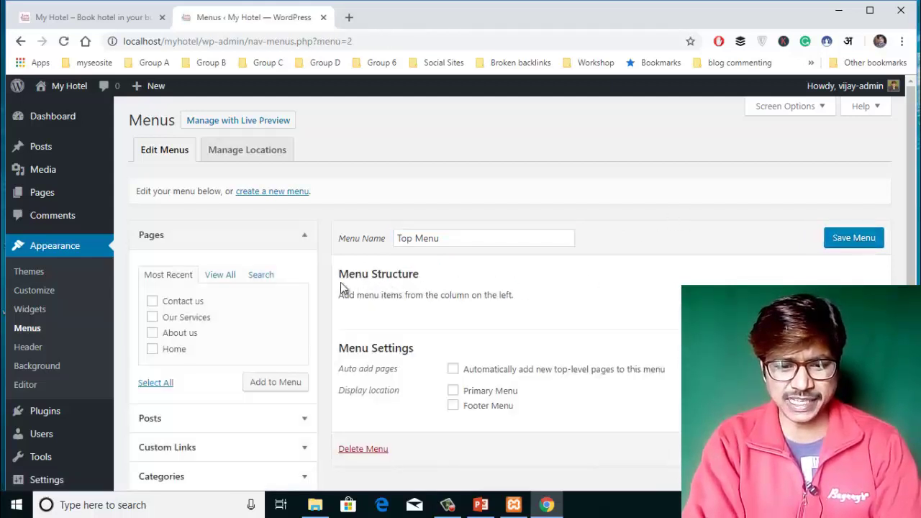
drag(341, 275, 428, 271)
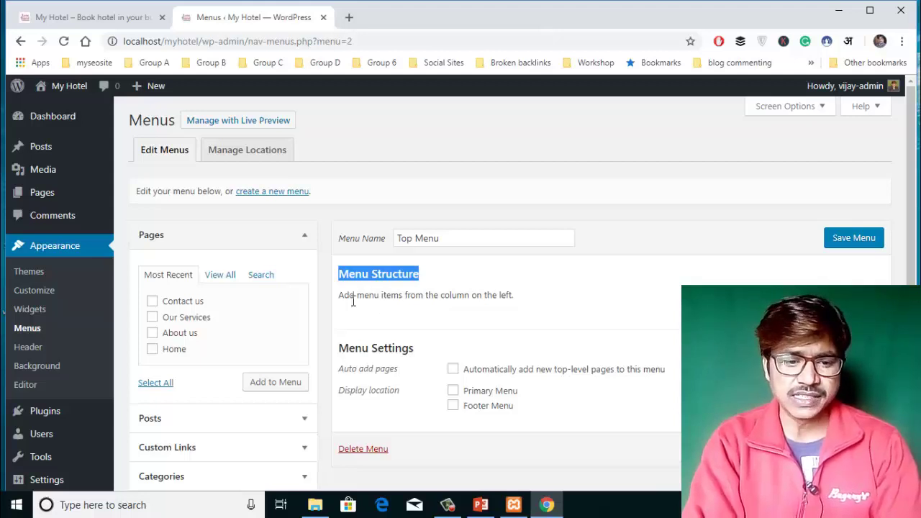
scroll(352, 301, down, 1)
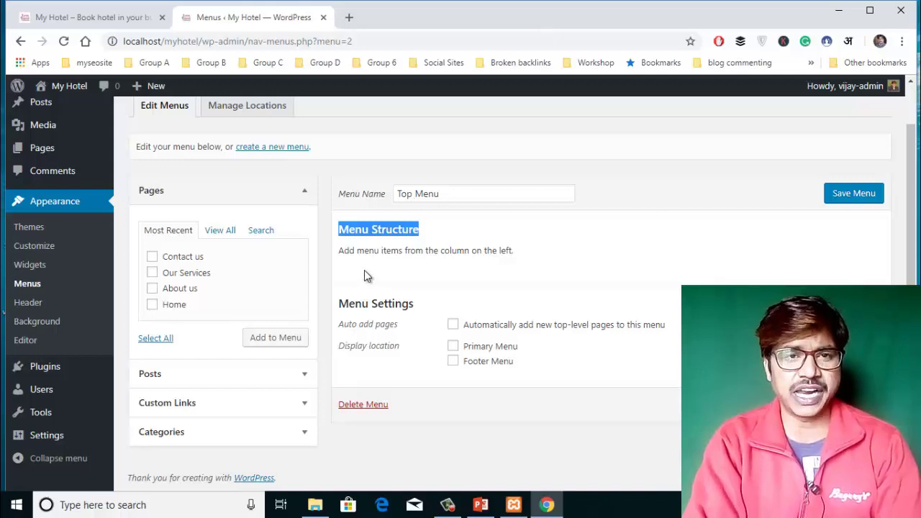
- Add the Home, Contact us and About us pages as items to the Top Menu structure
click(153, 310)
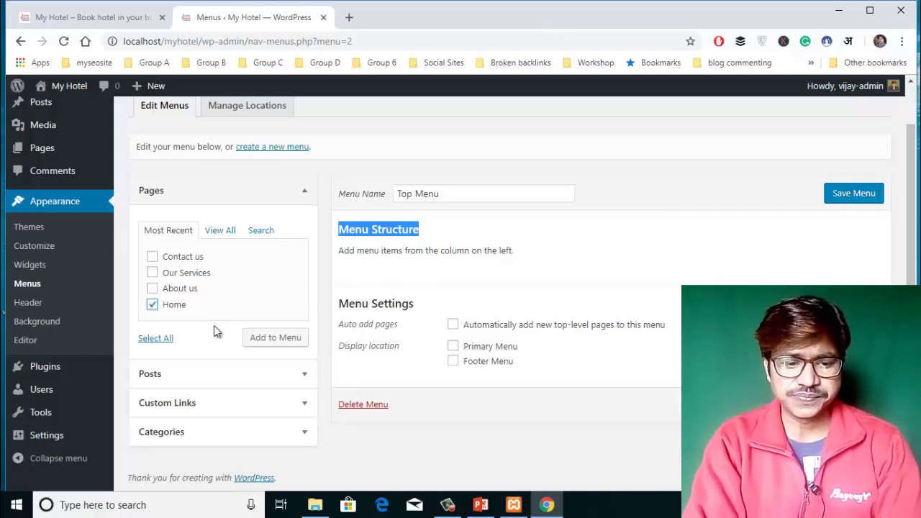
click(281, 345)
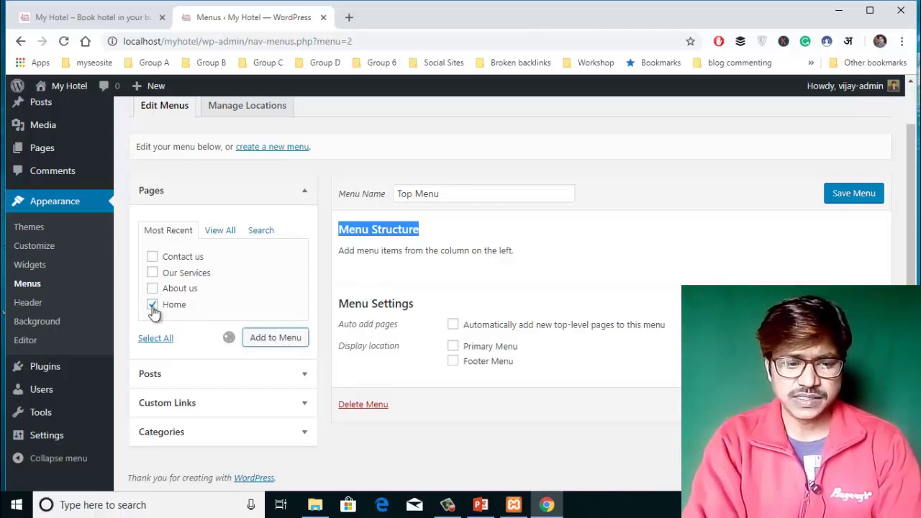
click(219, 234)
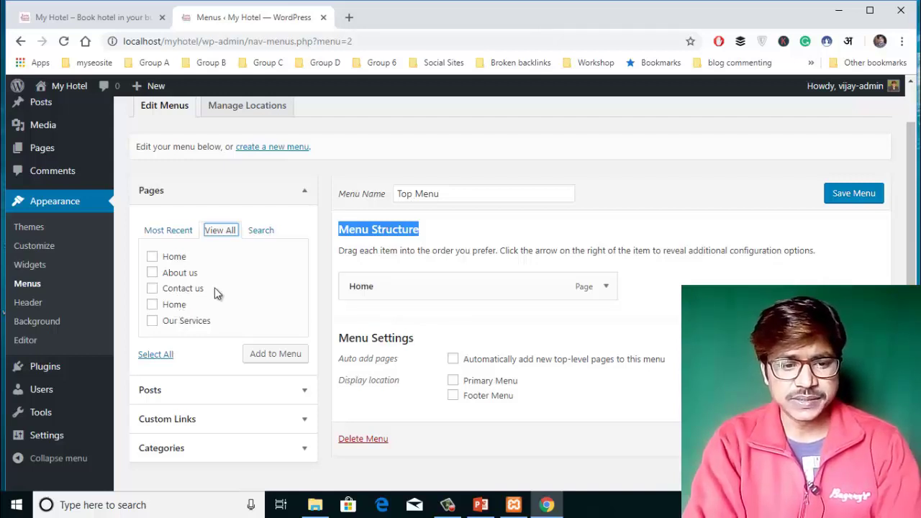
click(153, 288)
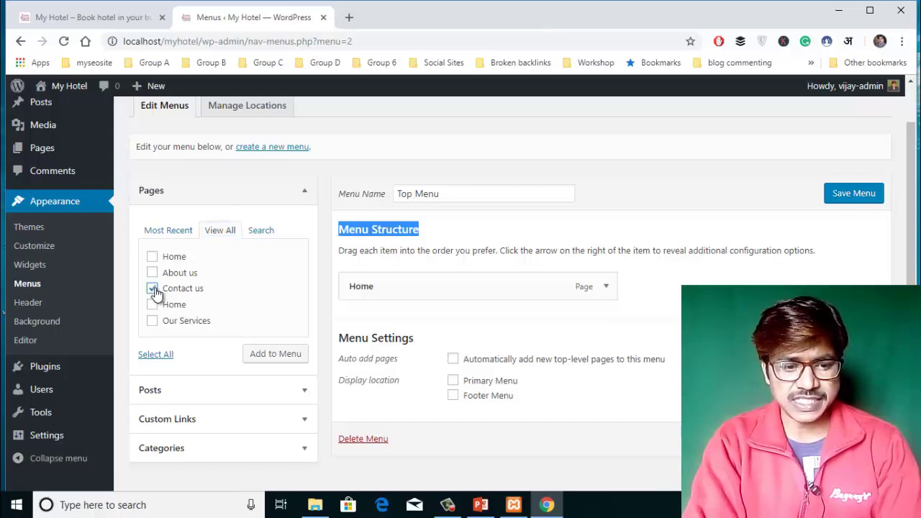
click(278, 356)
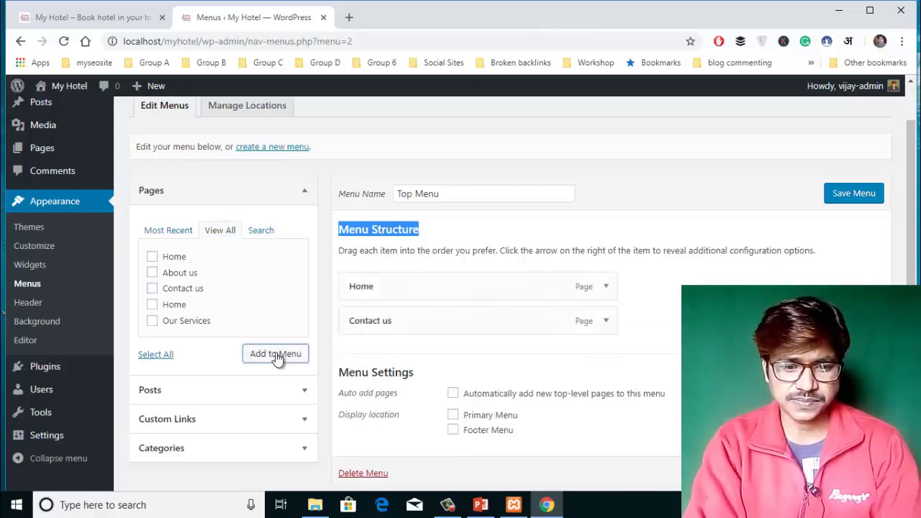
click(152, 272)
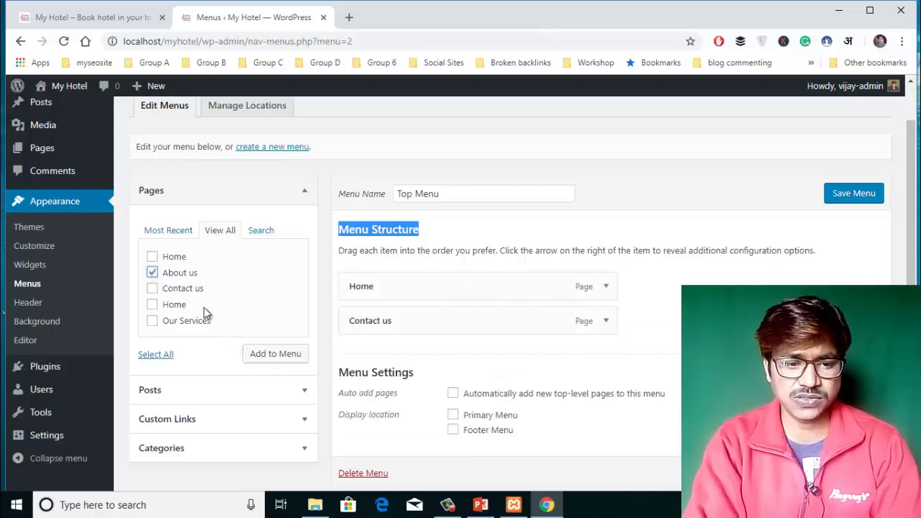
click(275, 356)
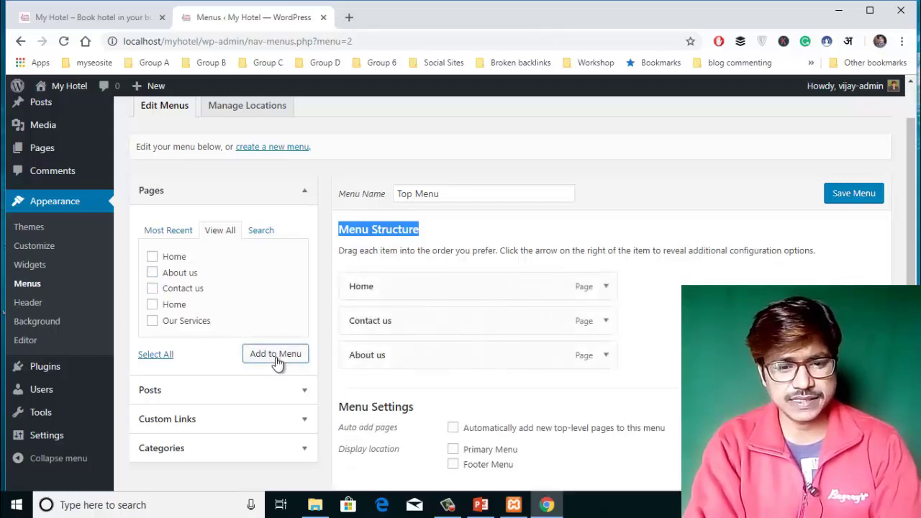
- Begin a custom link for the Top Menu with "Letztravel" as its link text
scroll(221, 315, down, 2)
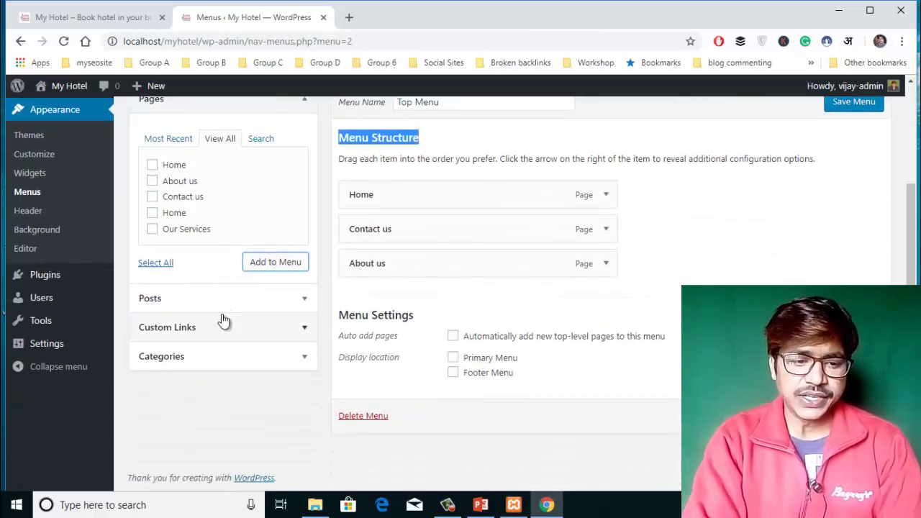
click(227, 309)
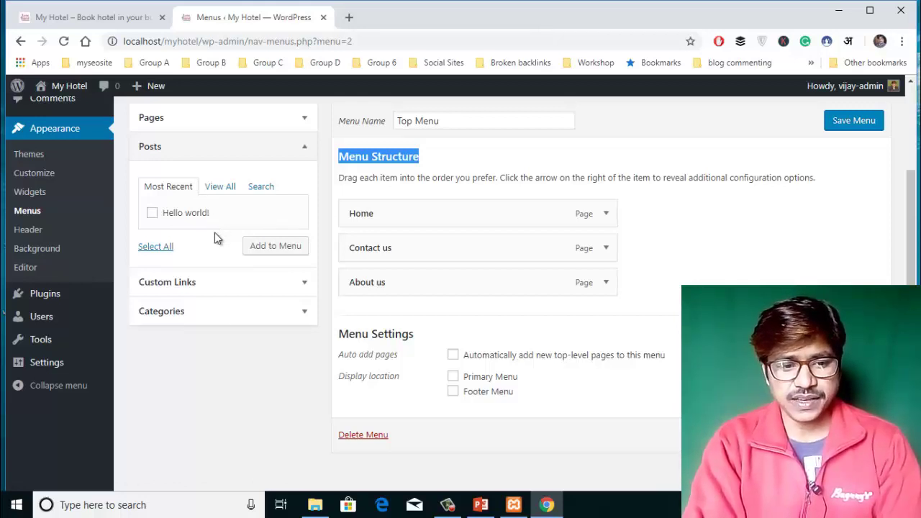
click(202, 283)
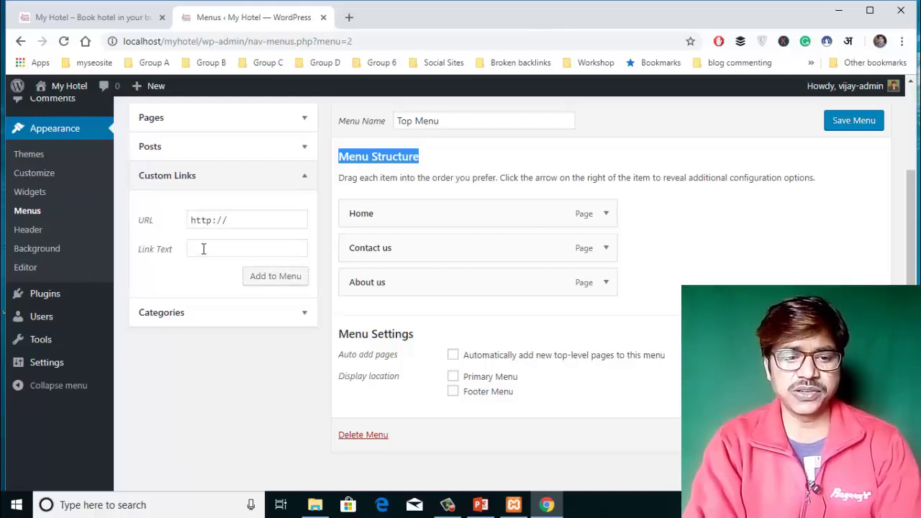
click(204, 249)
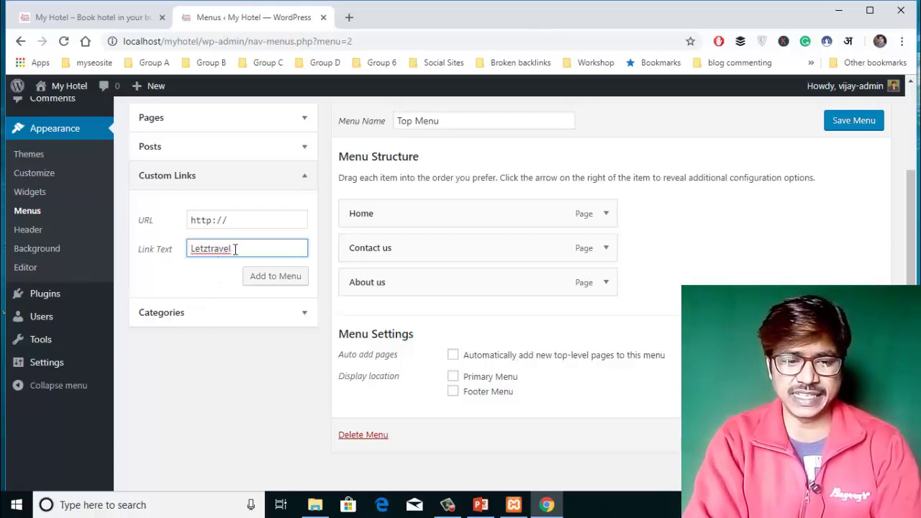
- Load letztravel.net.in in a new browser tab and copy its full address for the custom link
click(238, 216)
key(ctrl+a)
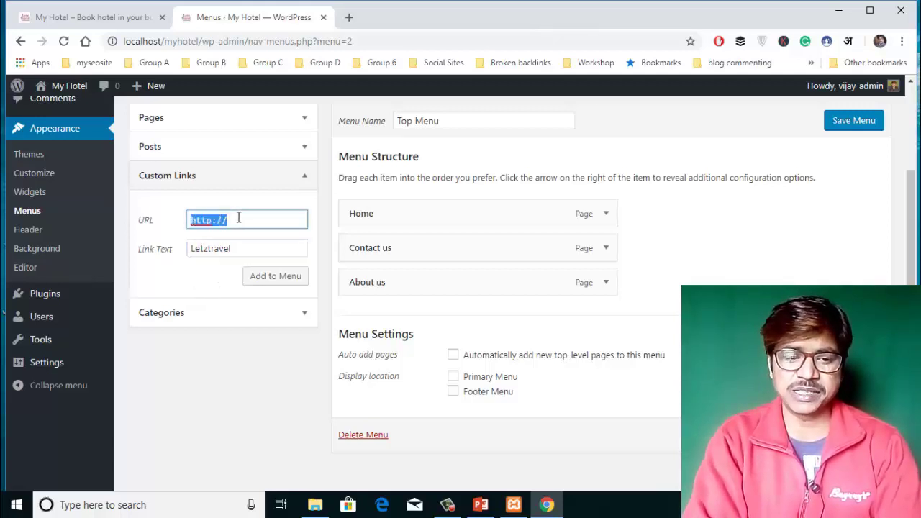
click(347, 18)
text(letztravel.net.)
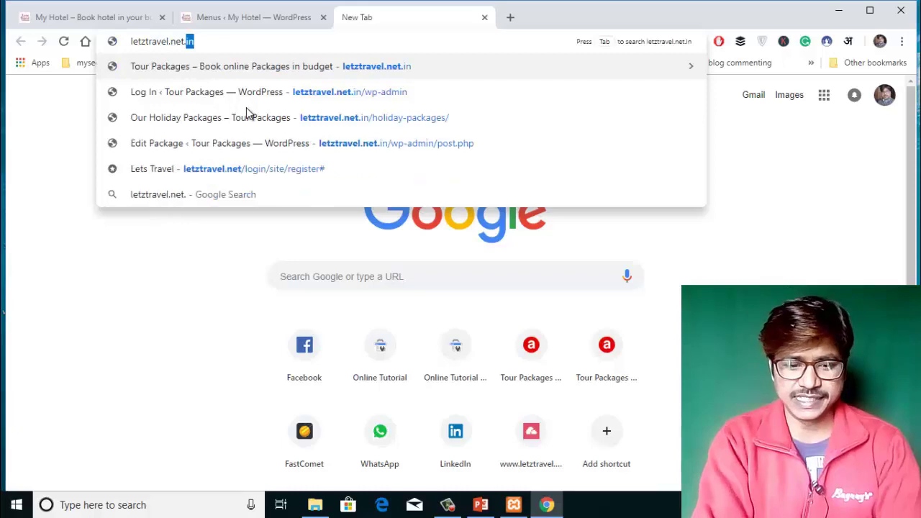
key(Return)
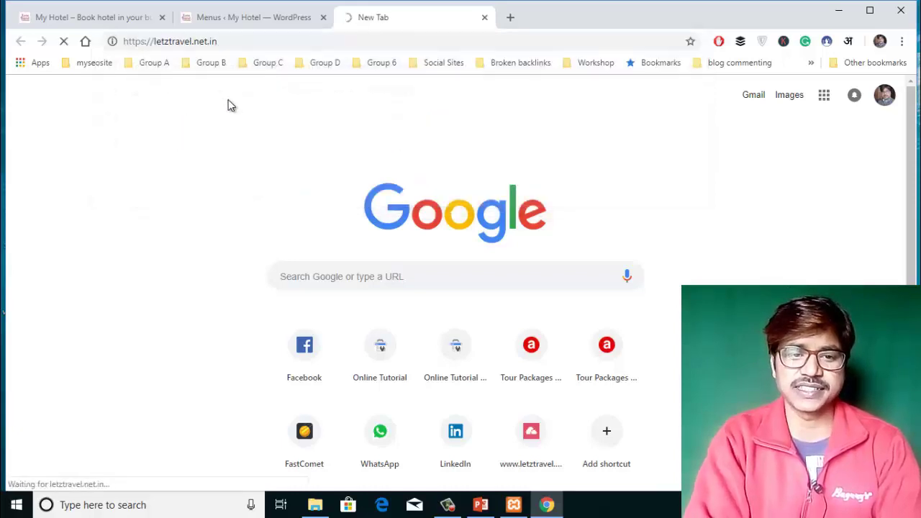
click(226, 41)
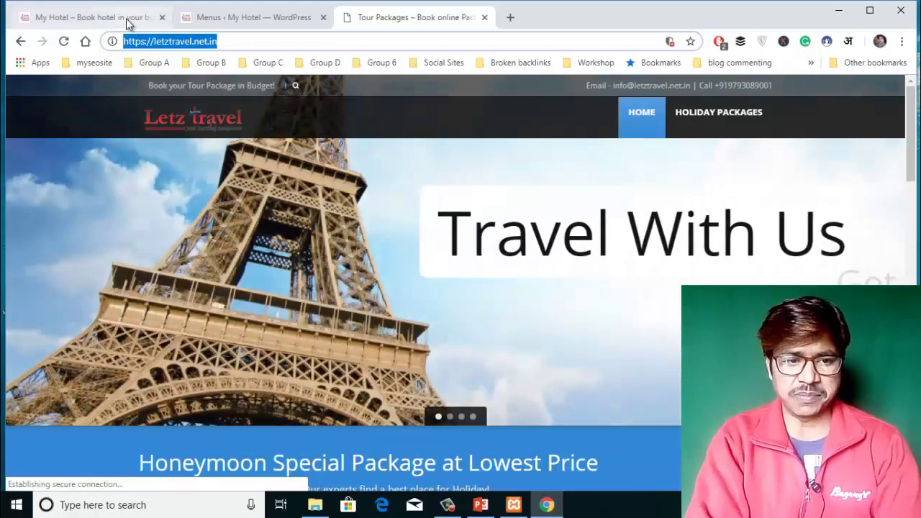
click(128, 22)
click(271, 17)
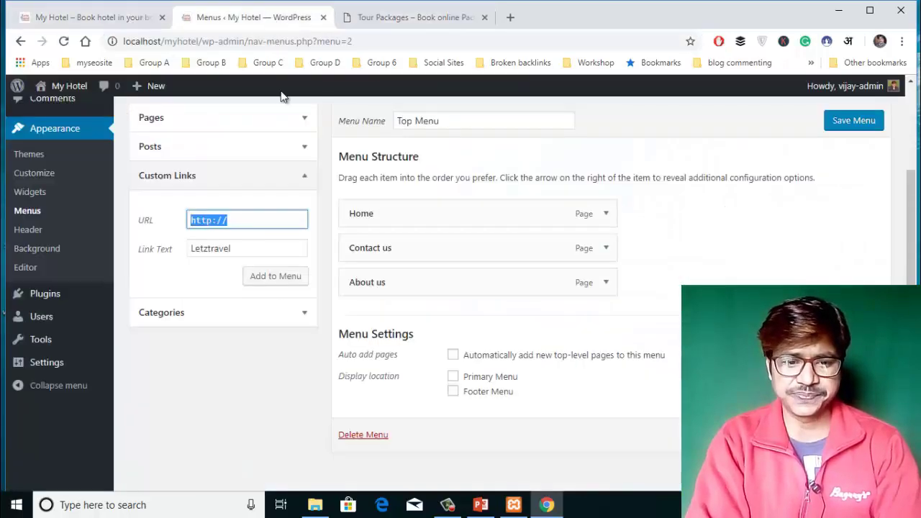
key(ctrl+v)
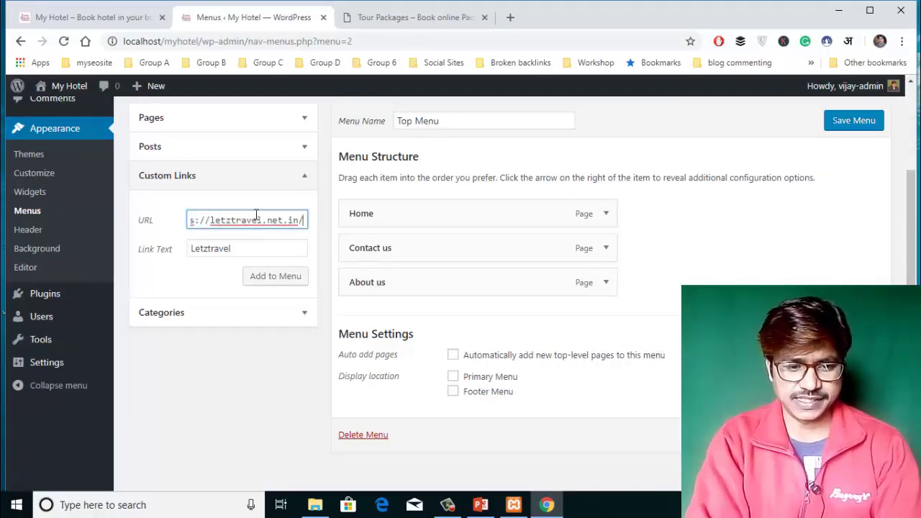
click(278, 285)
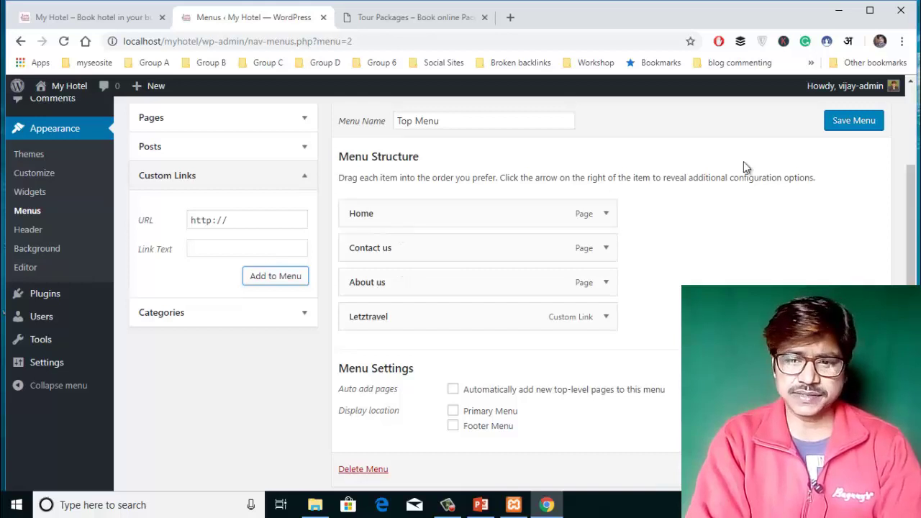
click(844, 121)
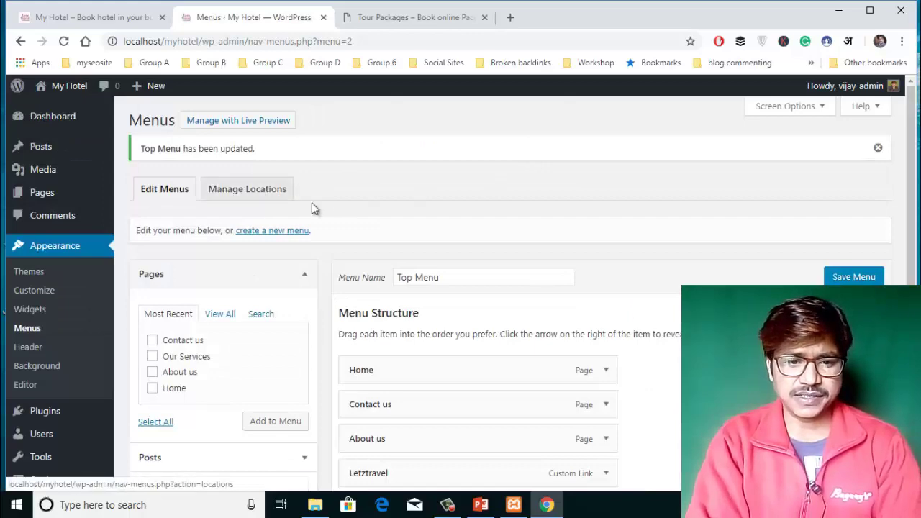
- Load localhost/myhotel/ in the Letz Travel tab to check the site's navigation
click(395, 19)
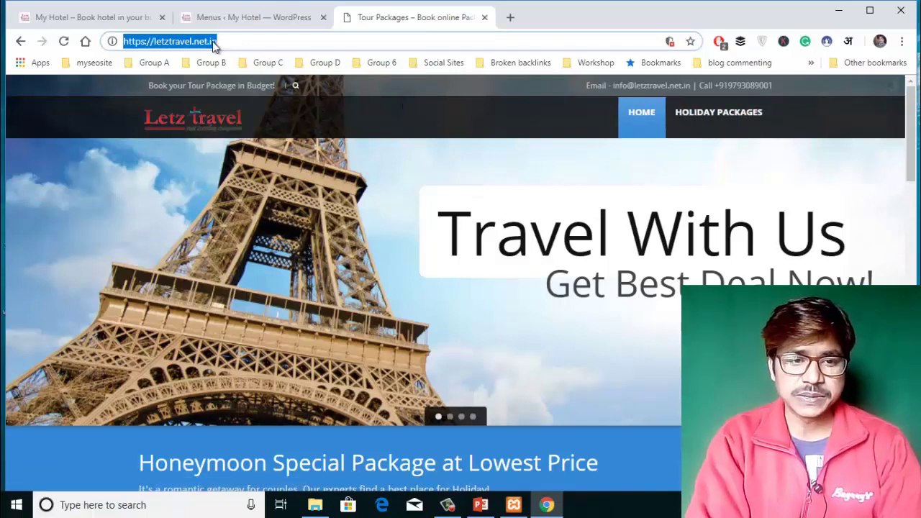
text(l)
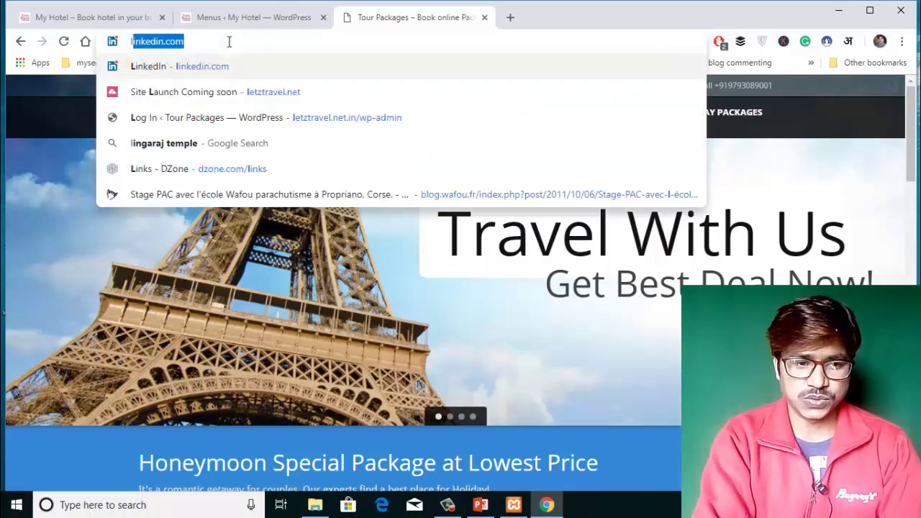
key(BackSpace)
key(BackSpace)
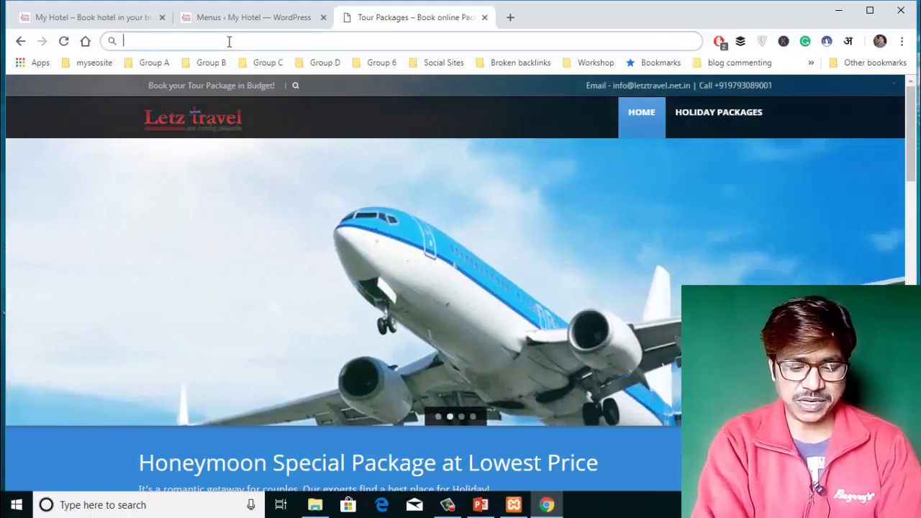
text(loca)
key(Return)
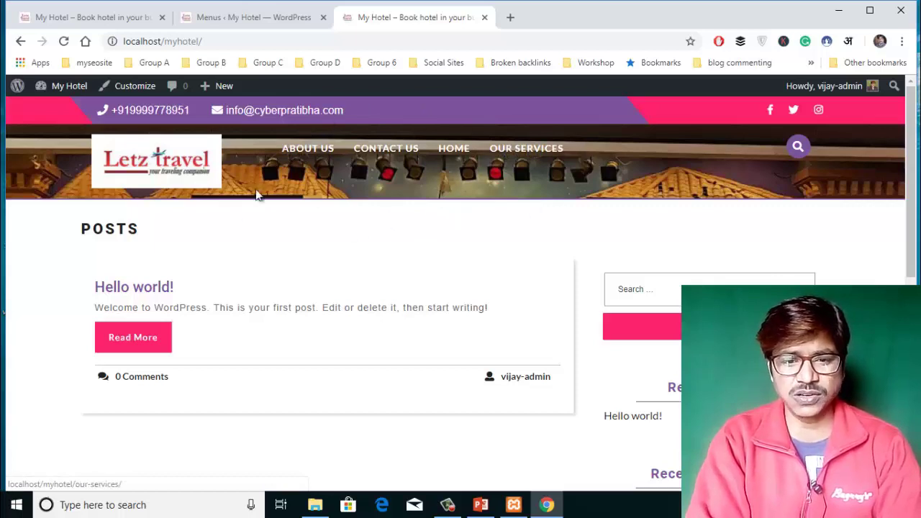
- Assign Top Menu to the Primary Menu theme location and save the menu locations
click(257, 20)
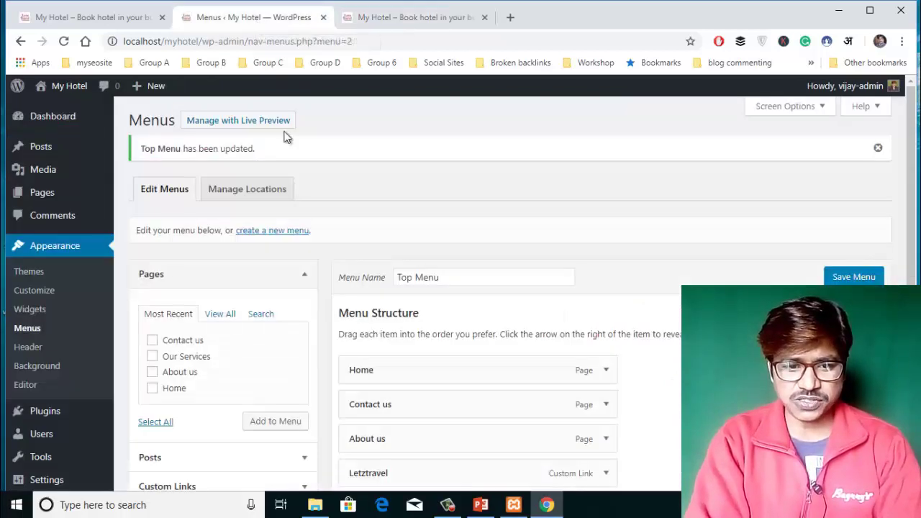
click(257, 191)
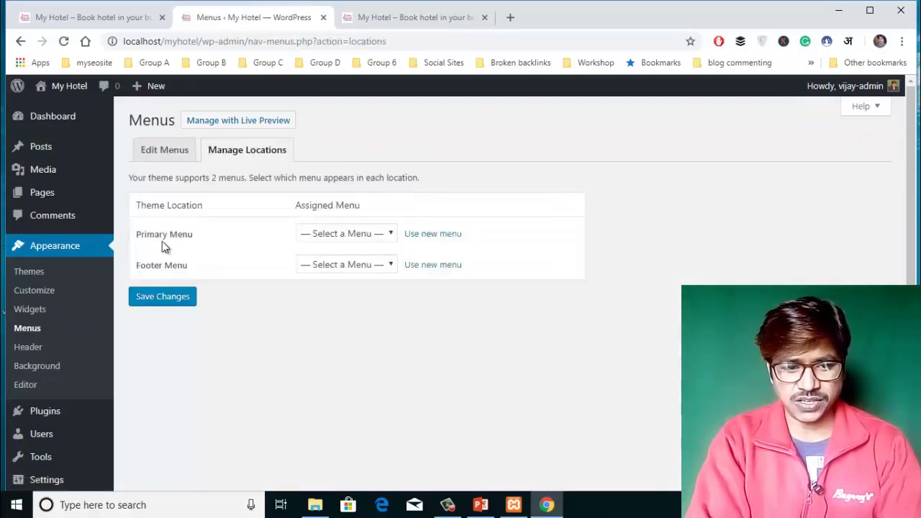
click(318, 236)
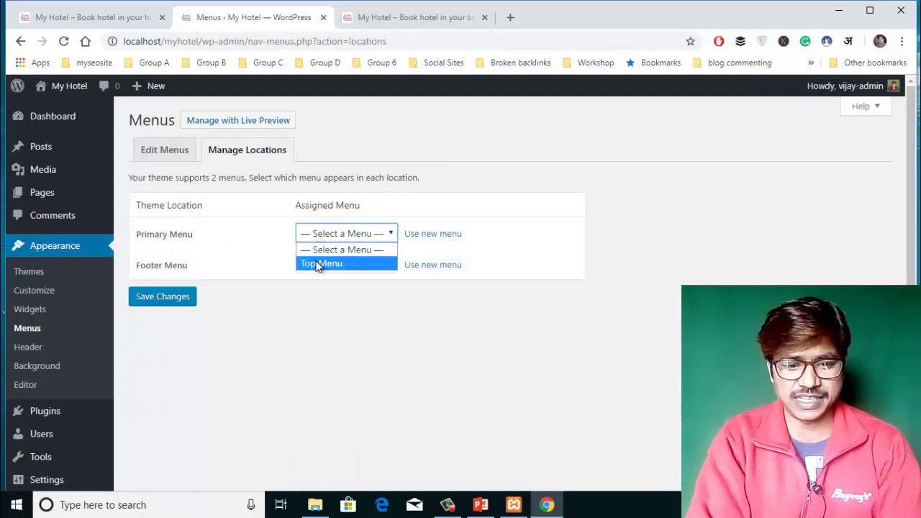
click(320, 263)
click(162, 299)
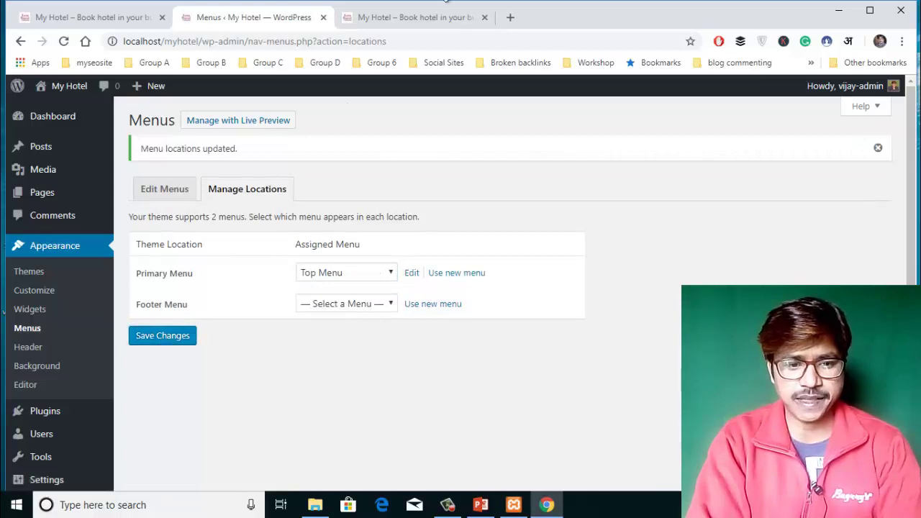
- Reload the My Hotel site and look through its Home page from the navigation menu
click(431, 21)
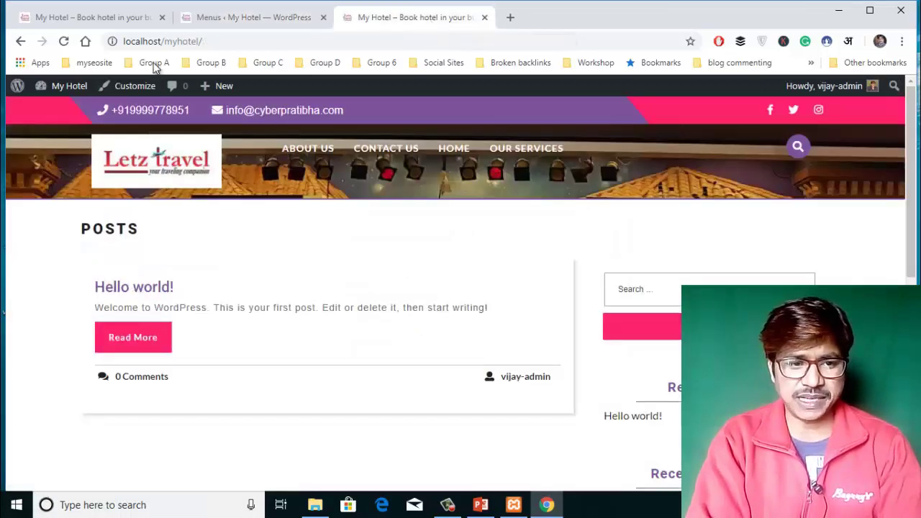
click(63, 41)
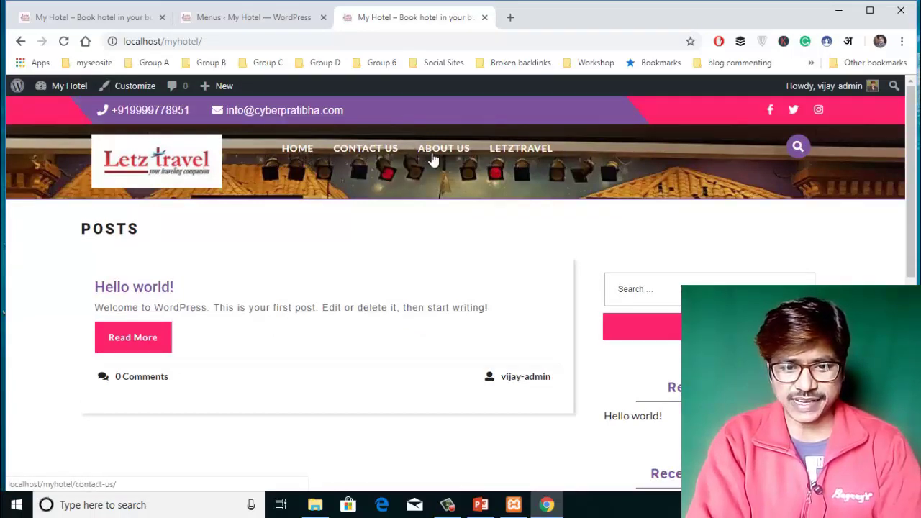
click(299, 149)
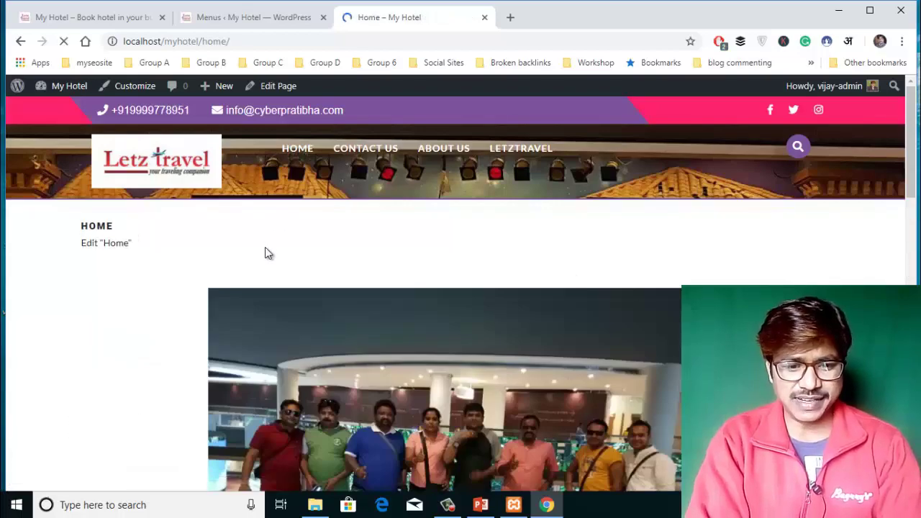
scroll(265, 246, down, 15)
scroll(265, 247, up, 15)
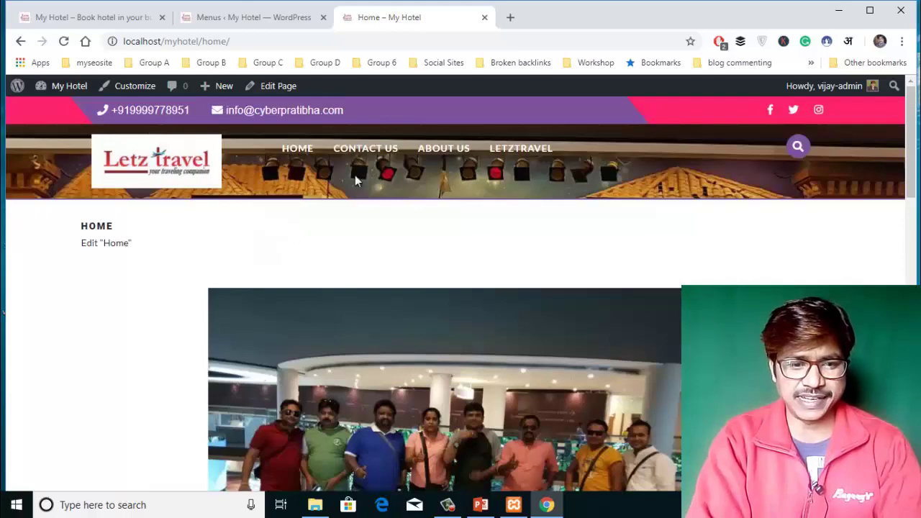
- View the Contact us page with its map and the About us page from the site's navigation menu
click(376, 151)
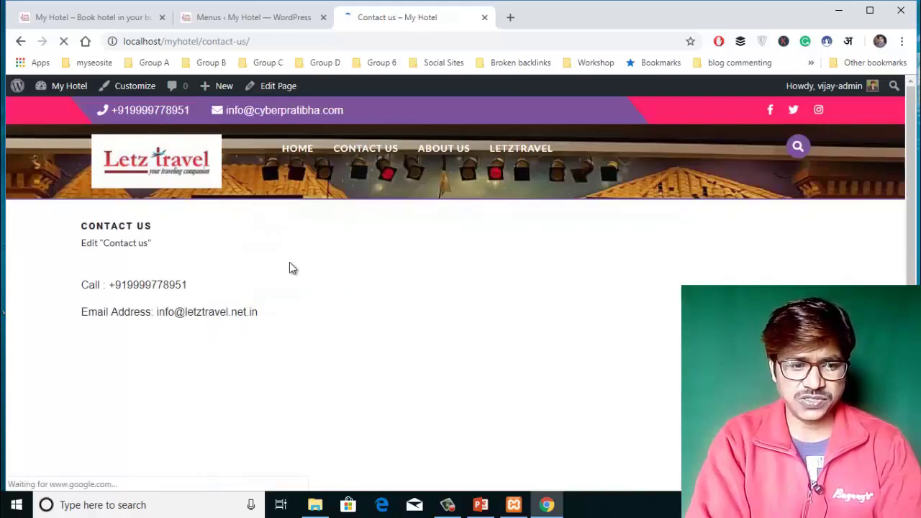
scroll(290, 268, down, 2)
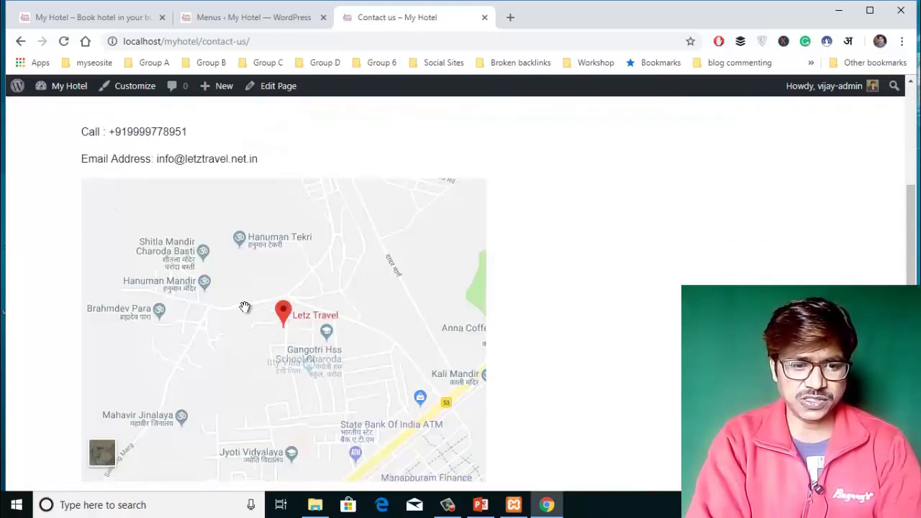
scroll(245, 308, down, 1)
scroll(253, 308, up, 3)
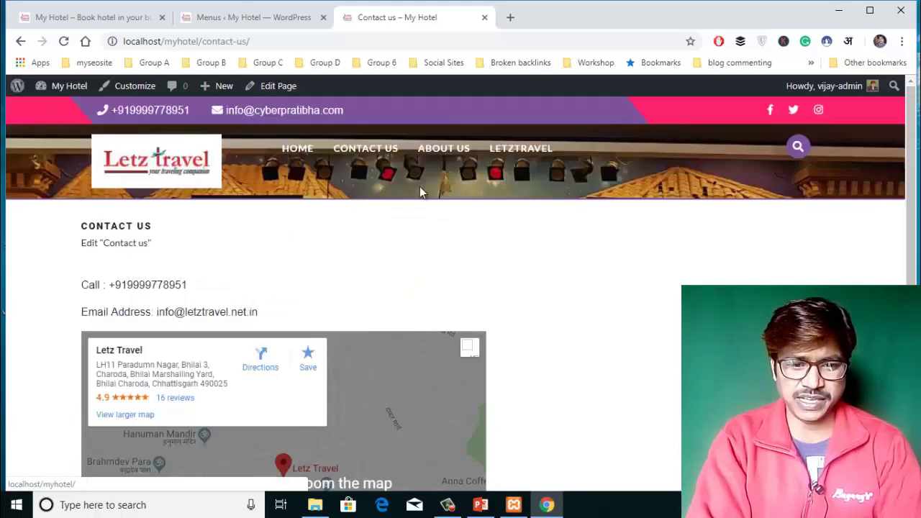
click(464, 148)
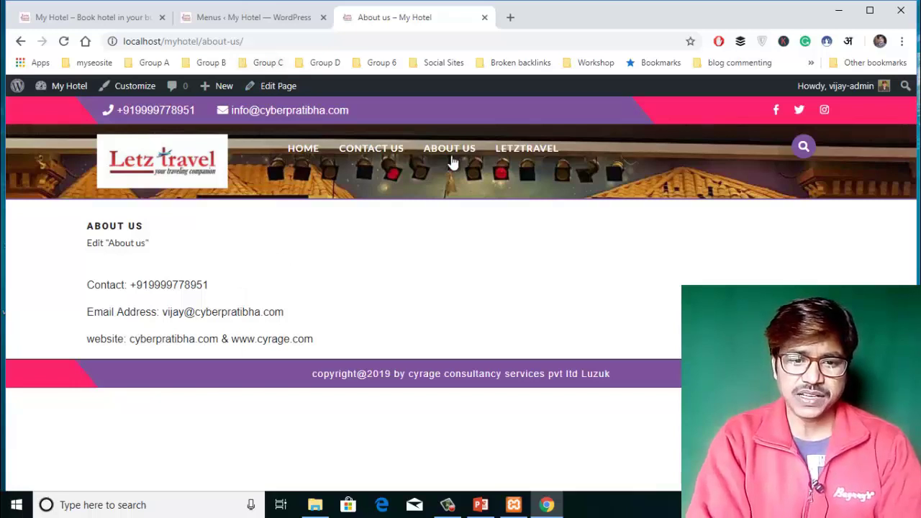
- Test the Letztravel custom link from the site's navigation, check its address and return to the About us page
click(515, 154)
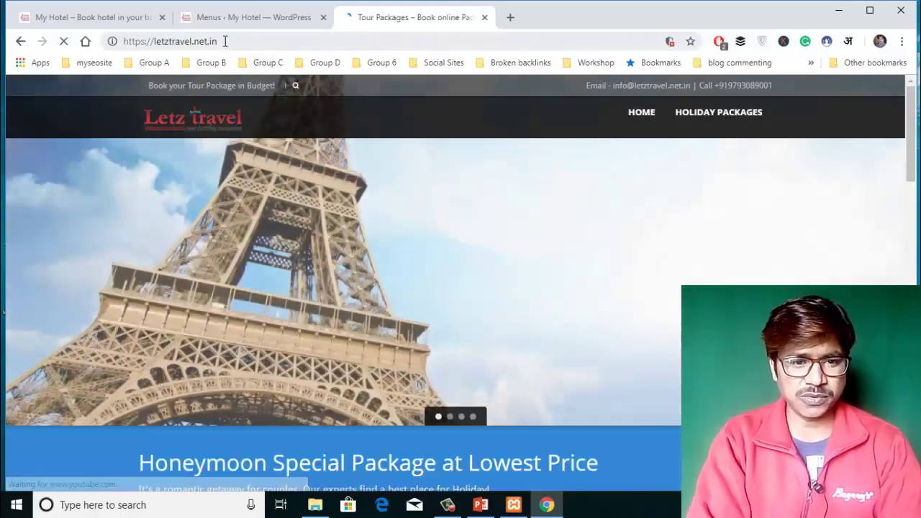
click(225, 41)
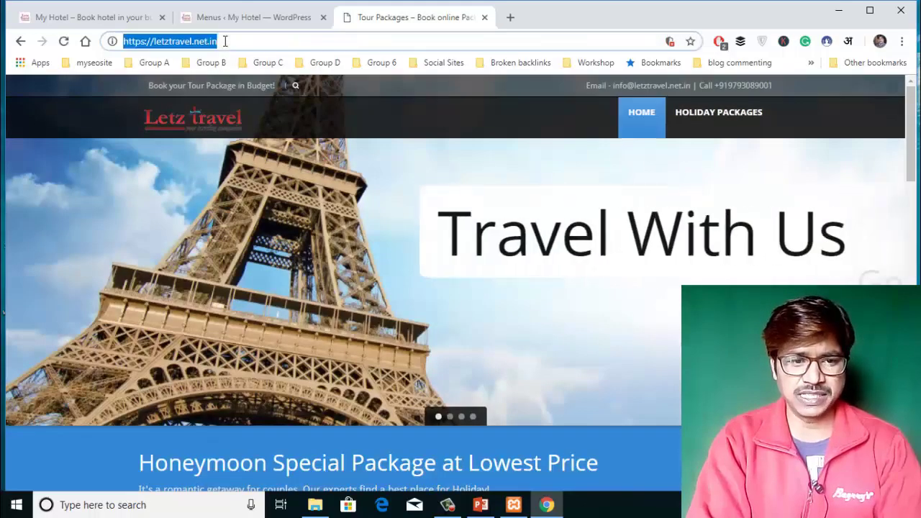
click(21, 42)
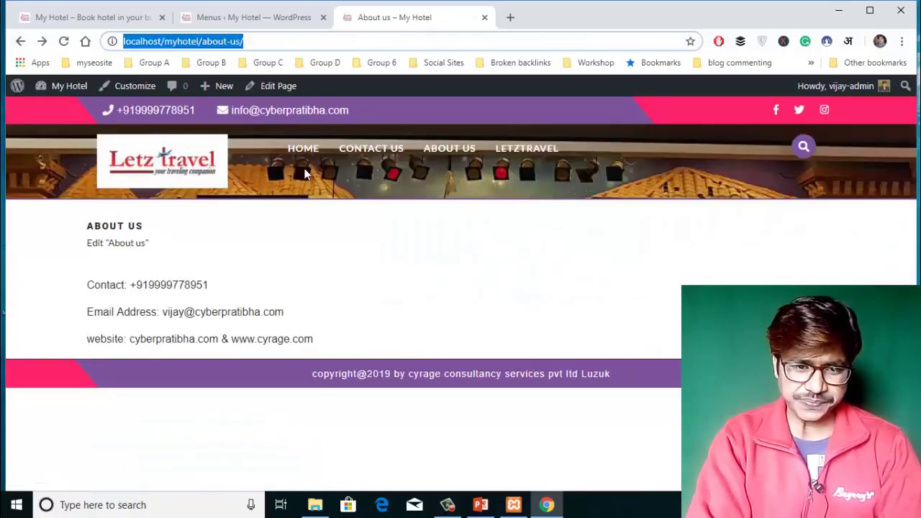
- Return to editing Top Menu and expand the settings of the Letztravel custom link
click(274, 19)
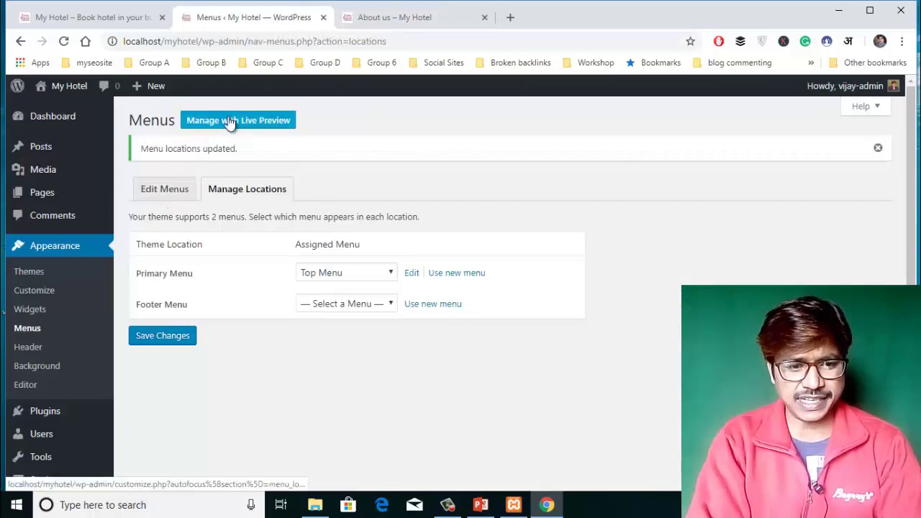
click(165, 193)
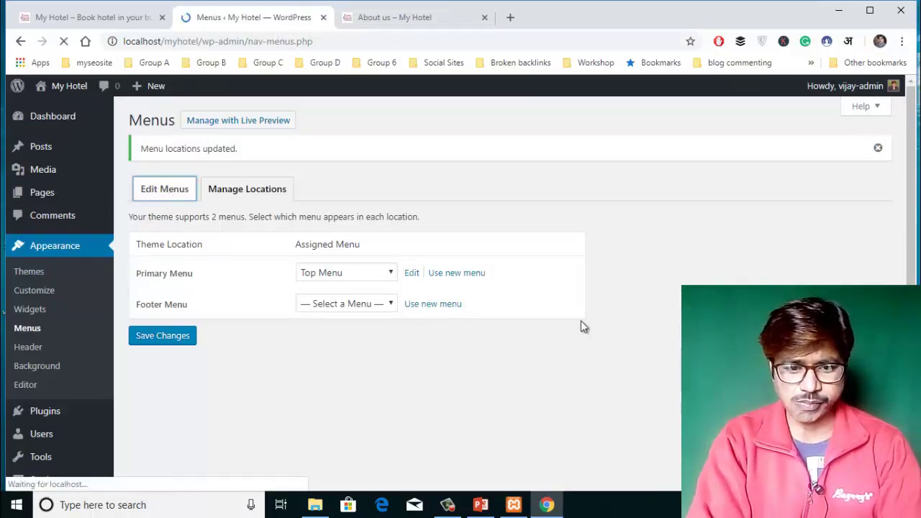
scroll(457, 392, down, 1)
scroll(457, 392, down, 2)
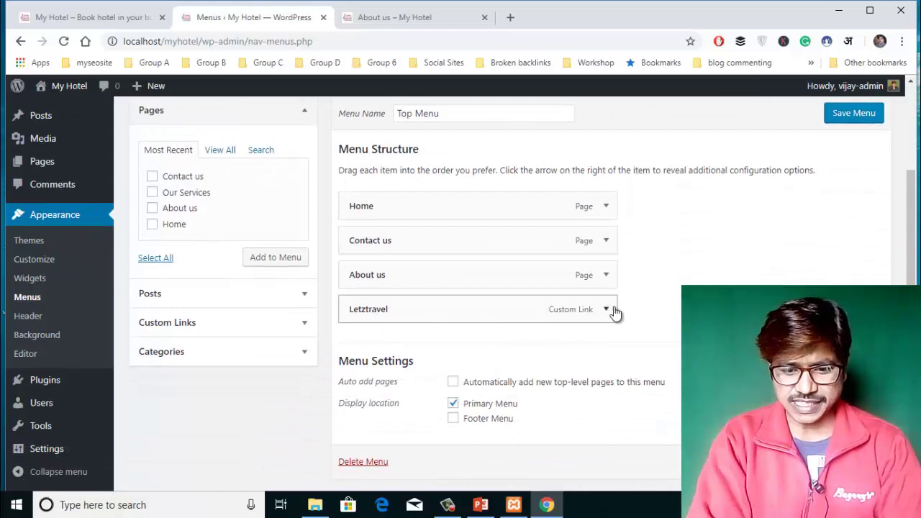
click(608, 311)
triple_click(493, 357)
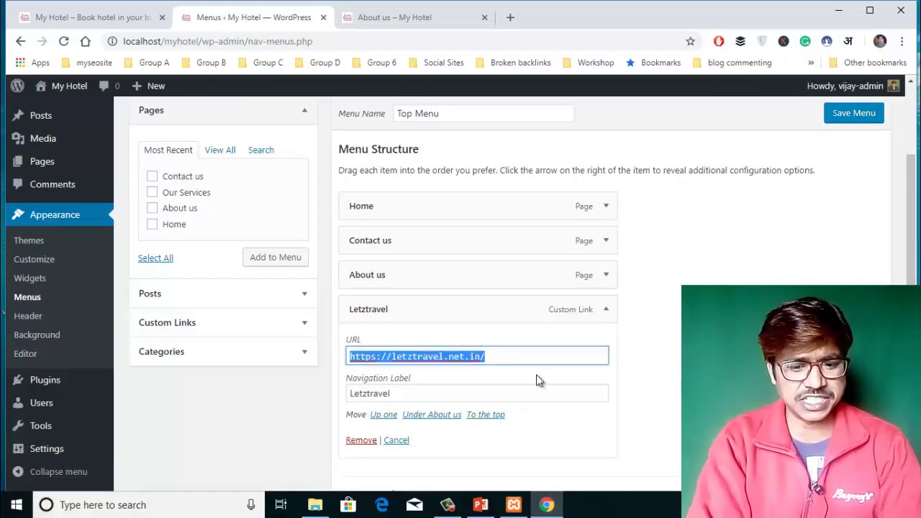
- Set the custom link's navigation label to Latest Offer and save the menu
double_click(408, 394)
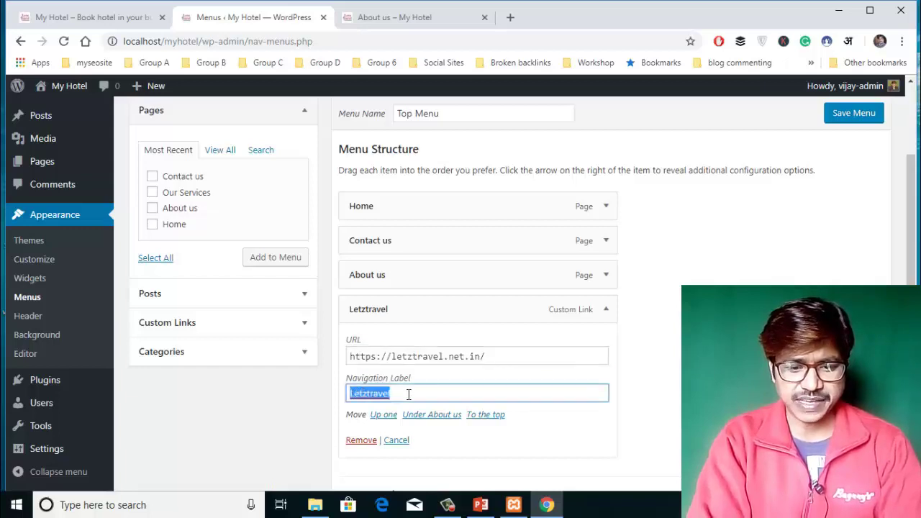
text(M)
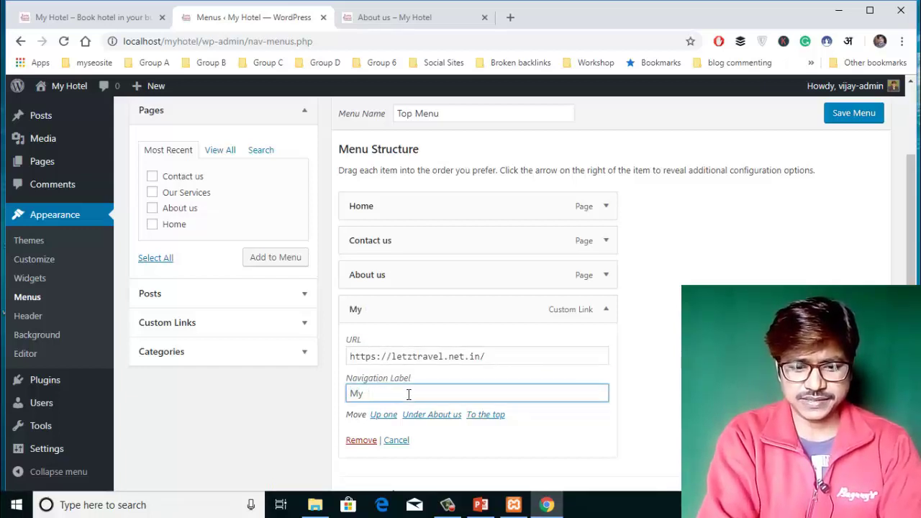
key(BackSpace)
text(My)
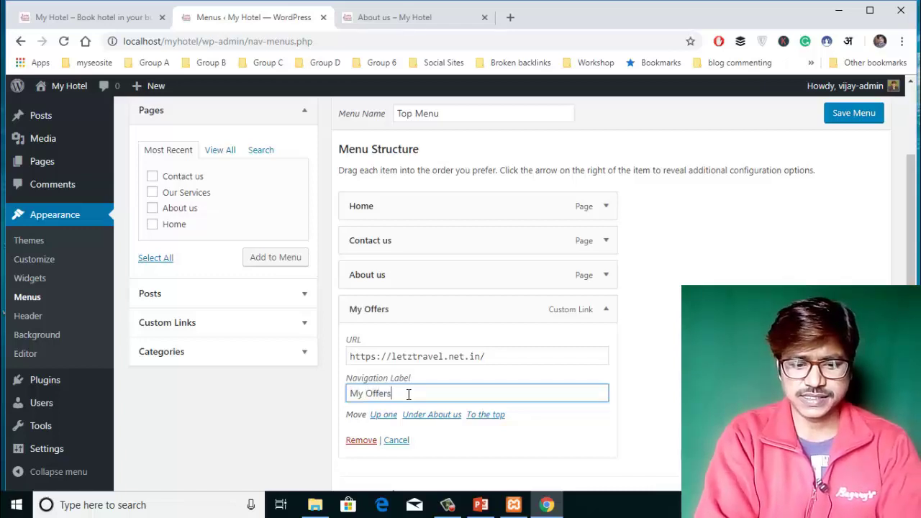
key(BackSpace)
key(BackSpace)
key(BackSpace)
key(BackSpace)
key(BackSpace)
key(BackSpace)
key(BackSpace)
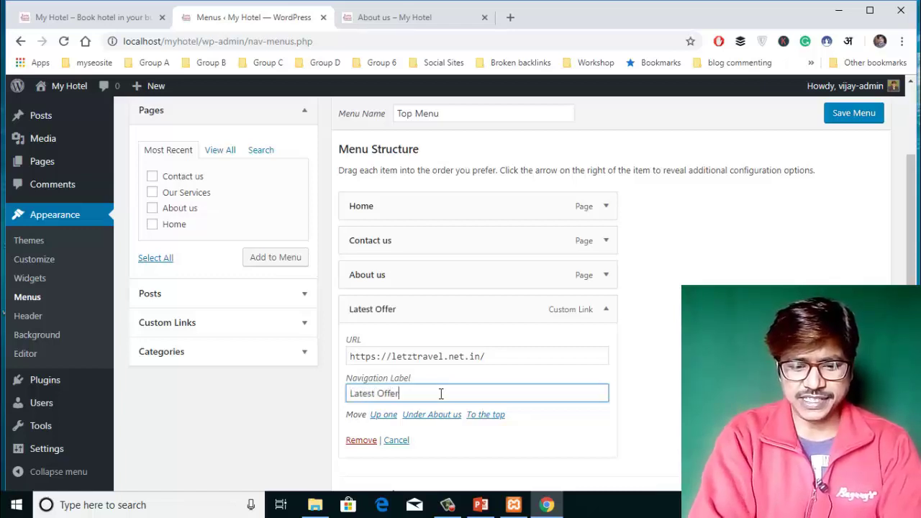
click(843, 121)
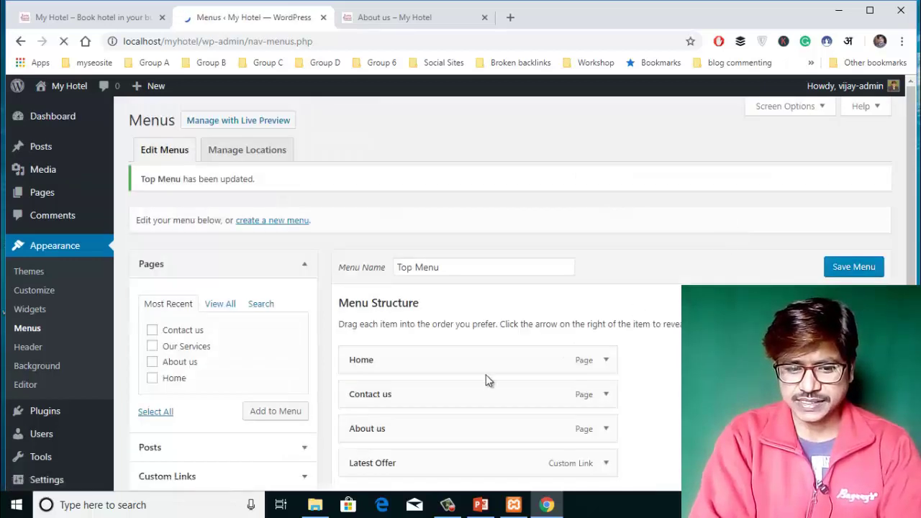
- Expand the Latest Offer item's settings in Top Menu, and reload the site's About us page to check the navigation
scroll(373, 418, down, 2)
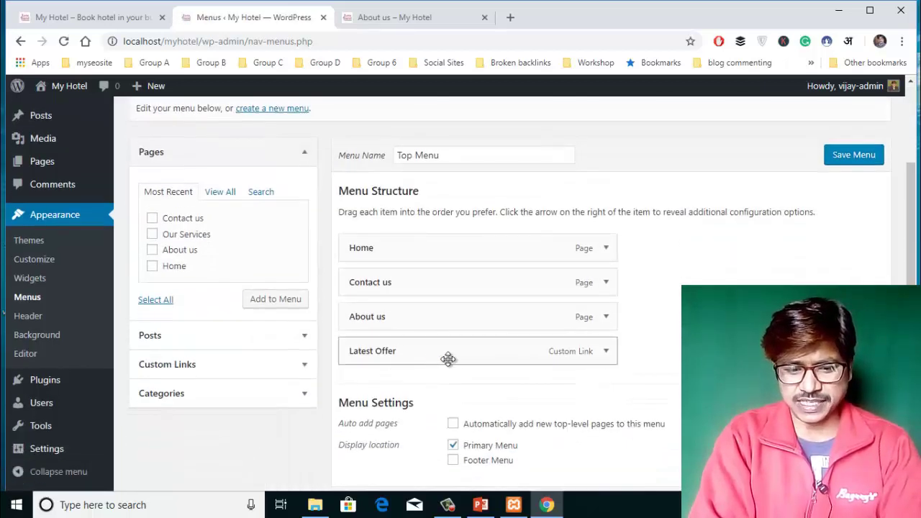
click(608, 351)
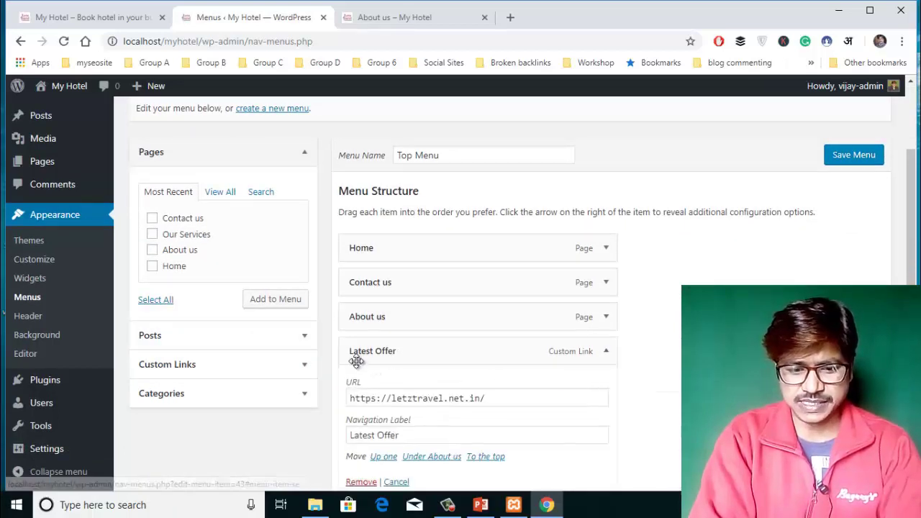
click(394, 17)
click(63, 43)
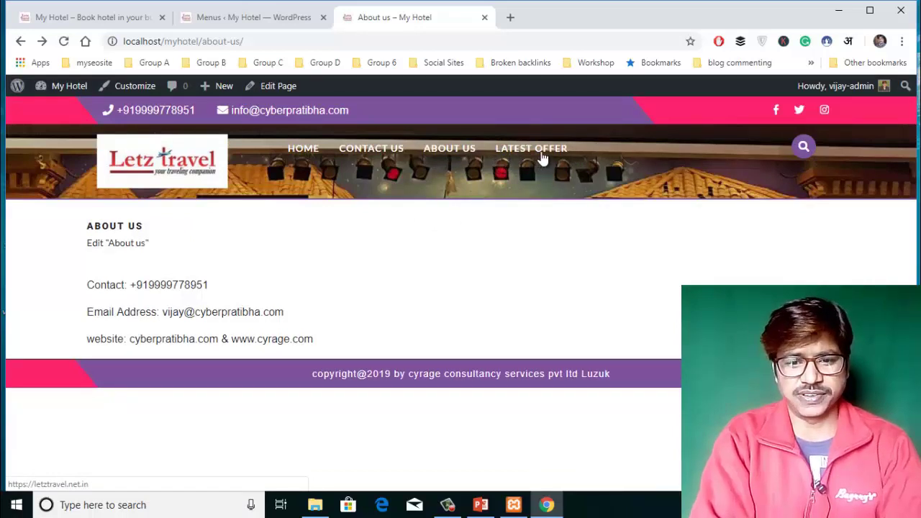
- Review the Latest Offer item's navigation label and URL in the menu editor and compare them with the site's navigation
click(308, 22)
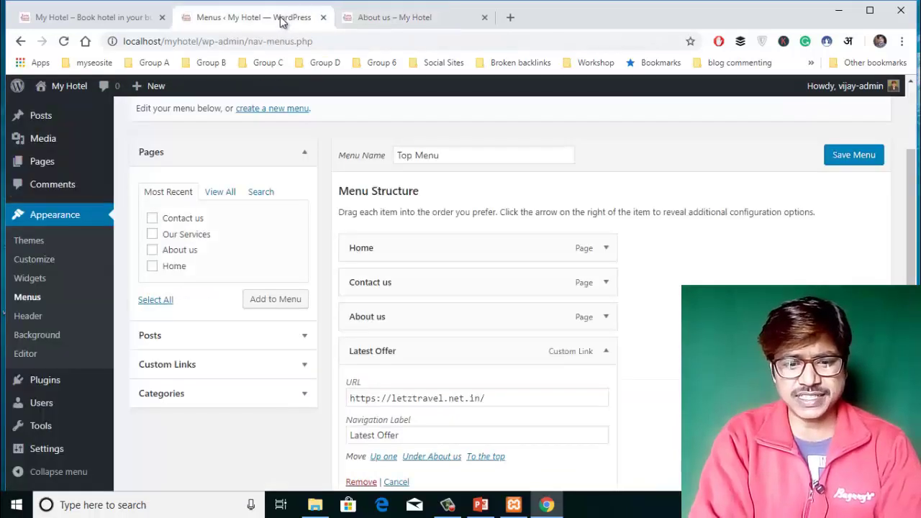
triple_click(407, 437)
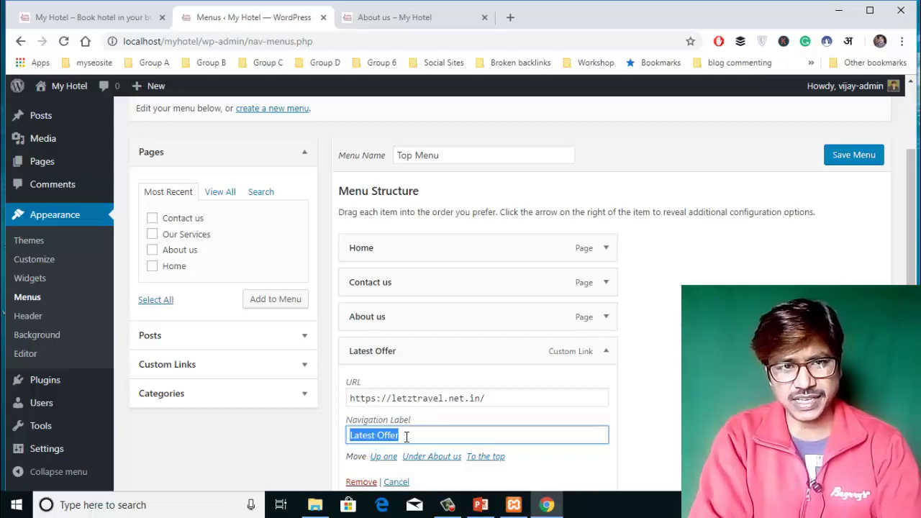
triple_click(451, 398)
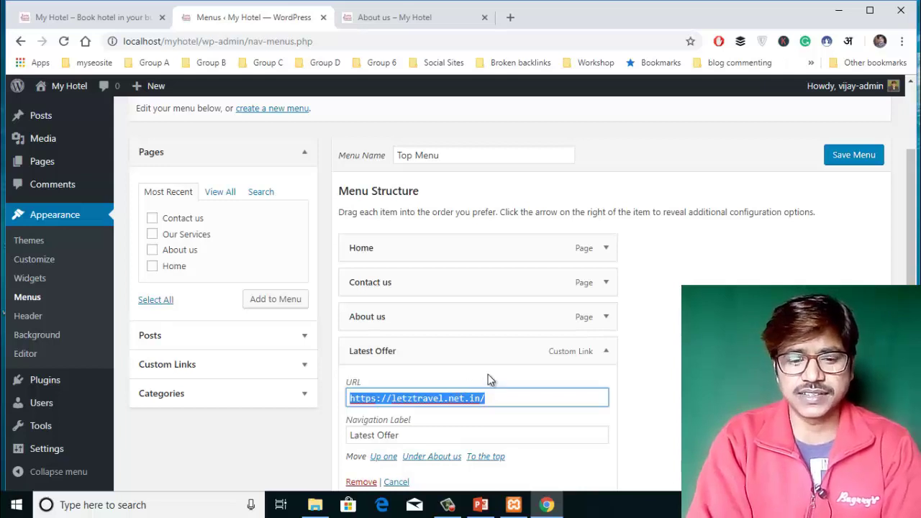
scroll(500, 372, down, 2)
scroll(500, 373, up, 2)
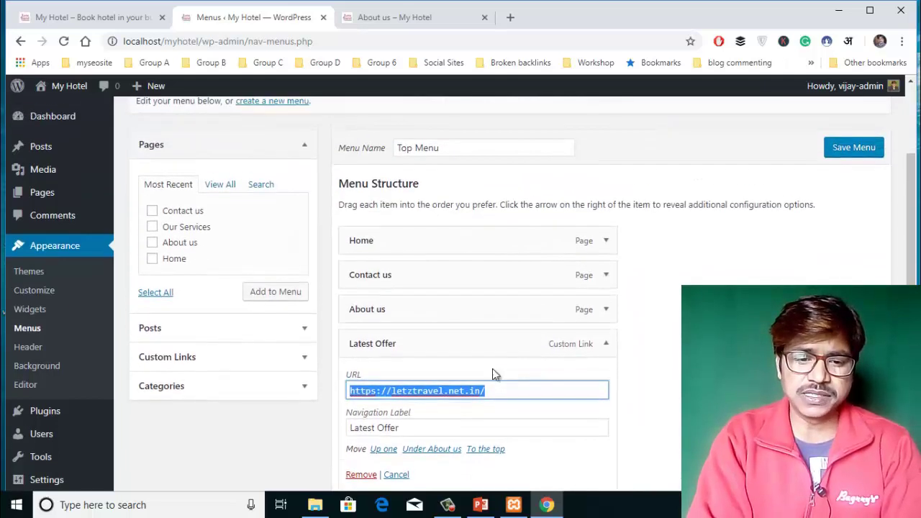
click(659, 308)
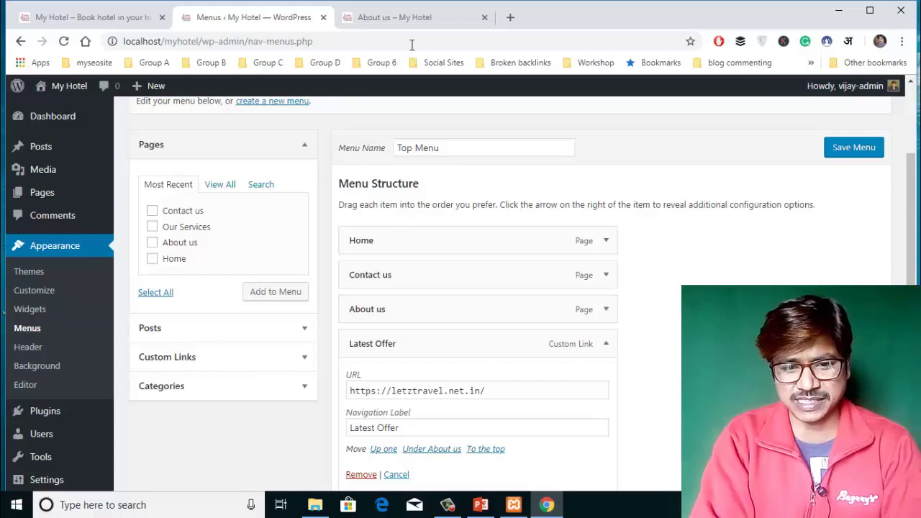
click(408, 19)
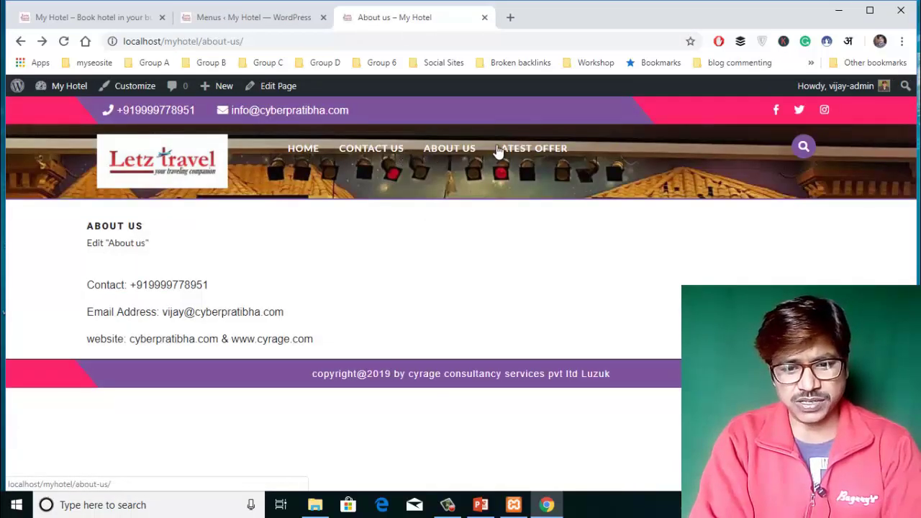
- Move About us above Contact us in Top Menu, change its navigation label to About and save the menu
click(287, 19)
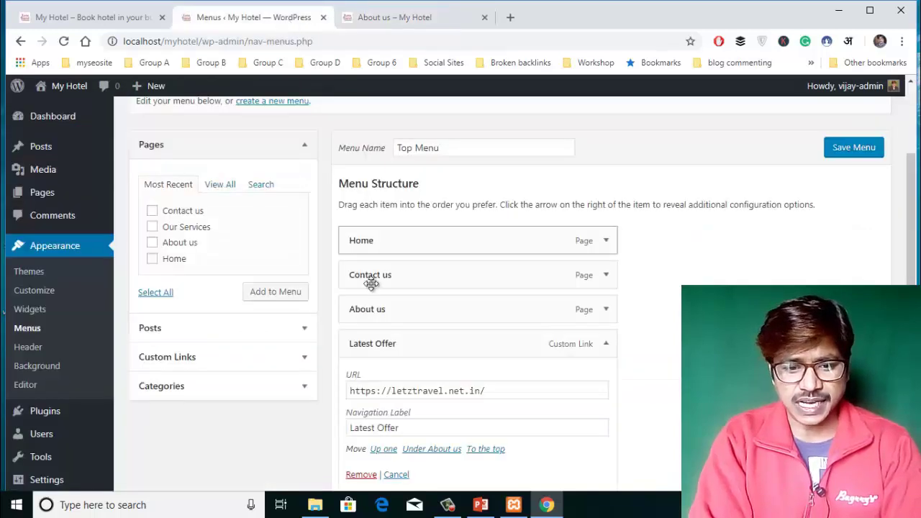
drag(372, 309, 372, 272)
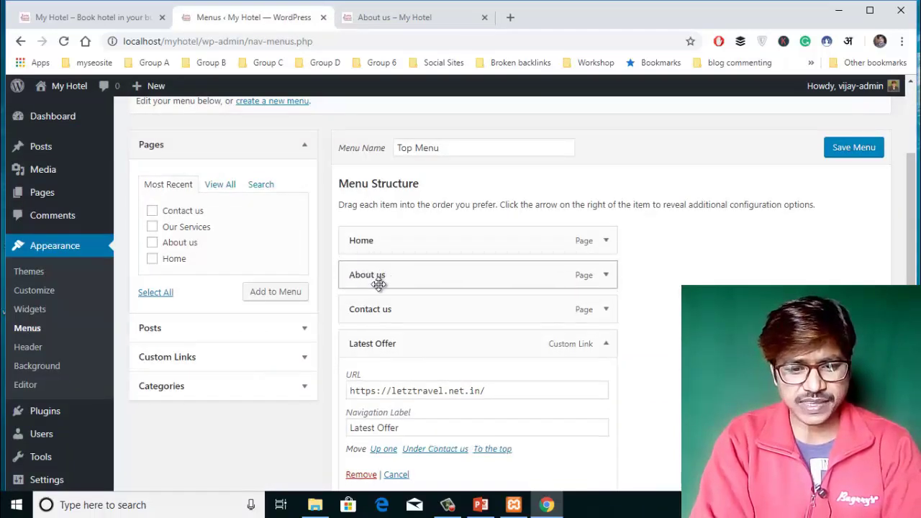
click(608, 276)
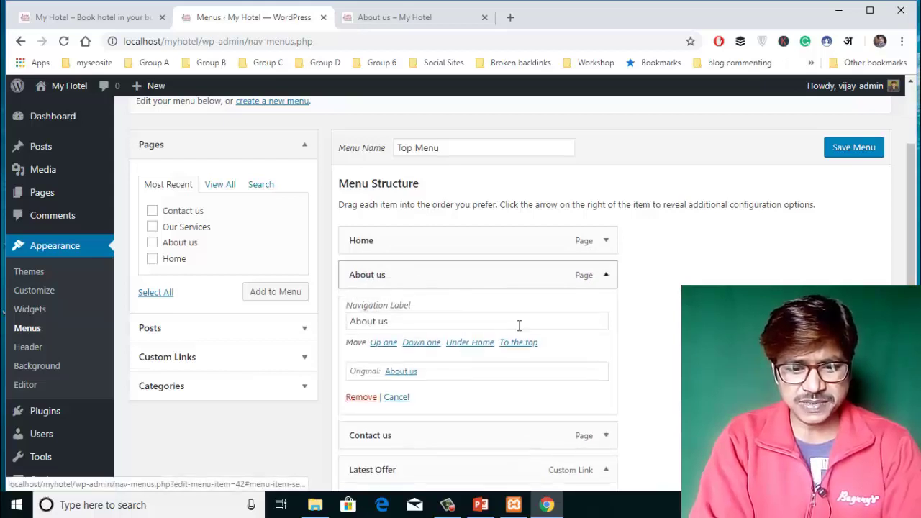
click(402, 319)
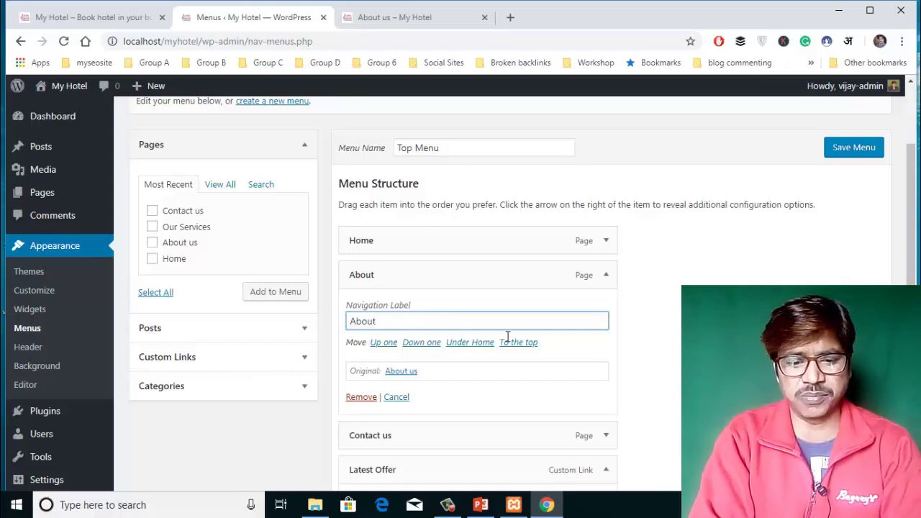
click(678, 346)
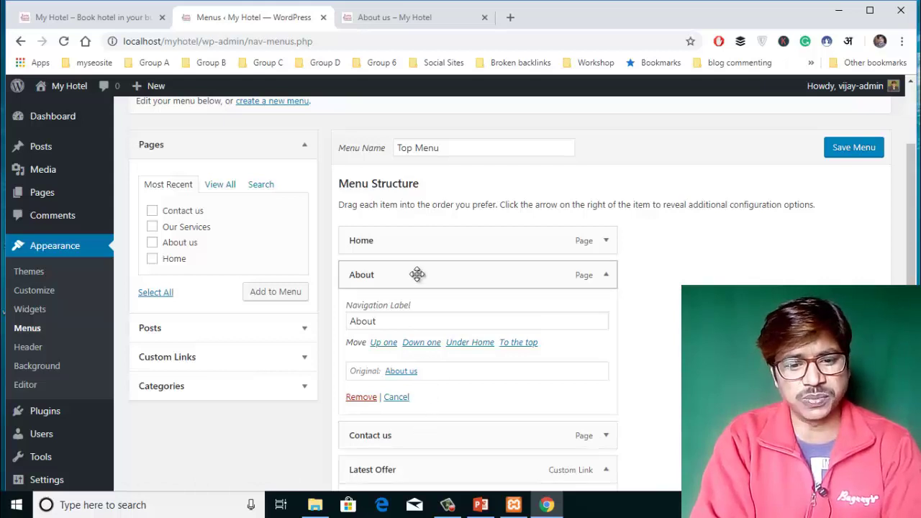
click(863, 147)
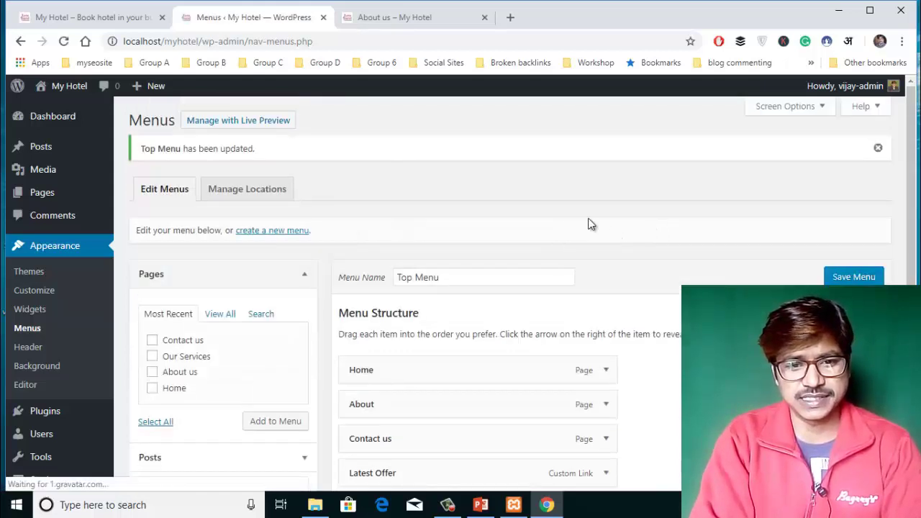
- Reload the site's About us page to check the order and labels of the navigation items
click(422, 17)
click(64, 41)
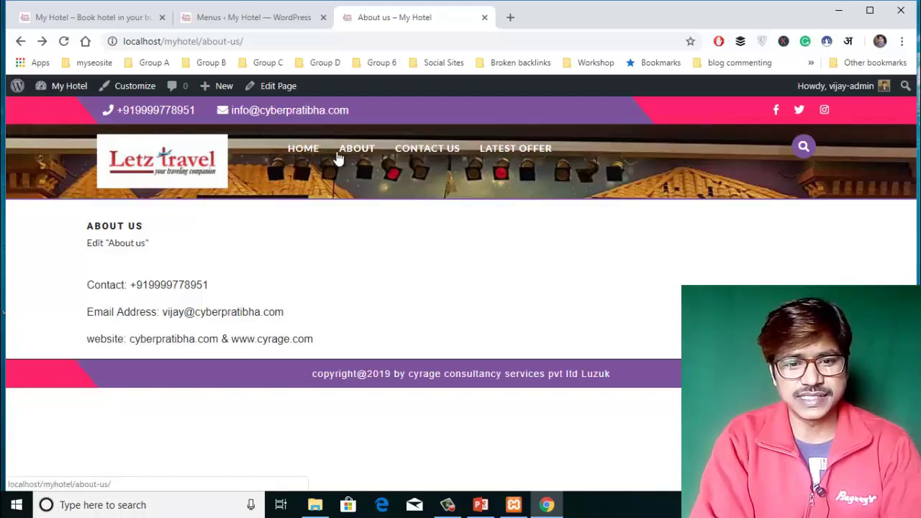
- Nest Contact us as a sub item under About in Top Menu and save the menu
click(257, 17)
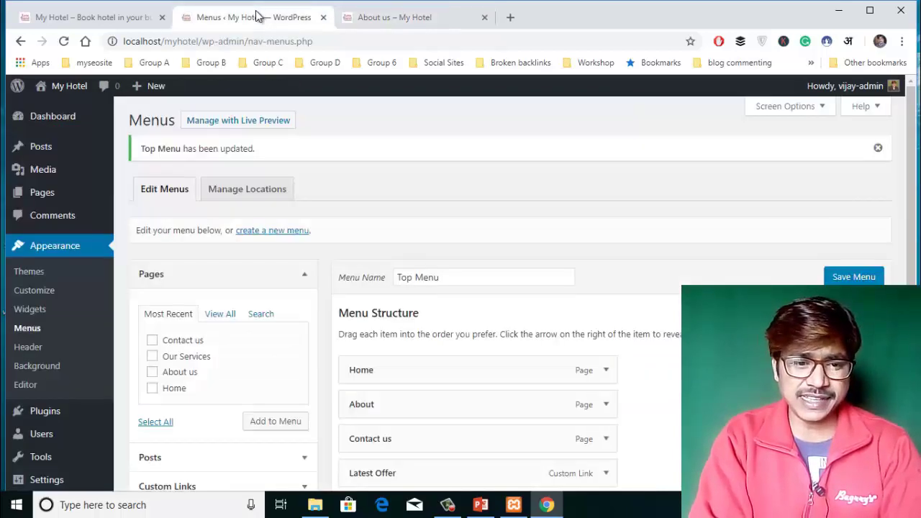
scroll(255, 247, down, 2)
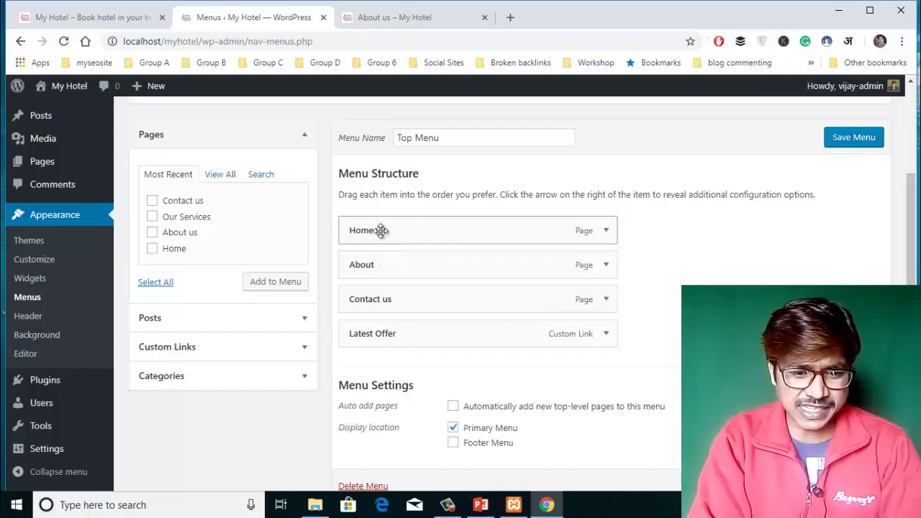
drag(366, 300, 380, 302)
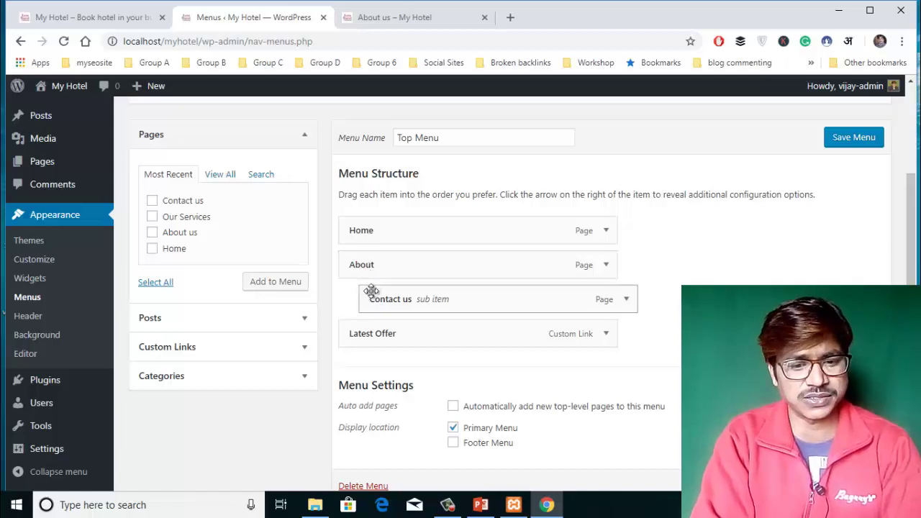
mouse_move(410, 326)
mouse_down()
mouse_move(429, 324)
mouse_move(413, 327)
mouse_up()
click(853, 138)
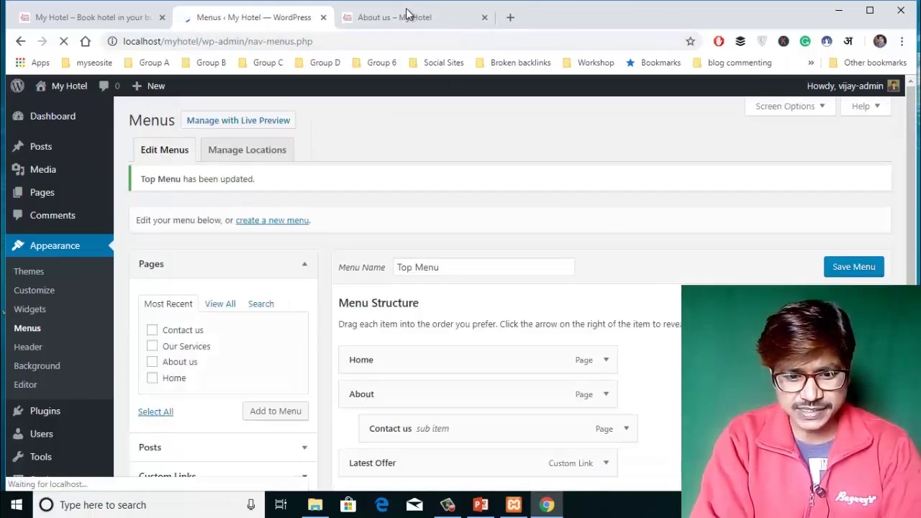
- Reload the site page and reveal the submenu under About in the navigation
click(405, 18)
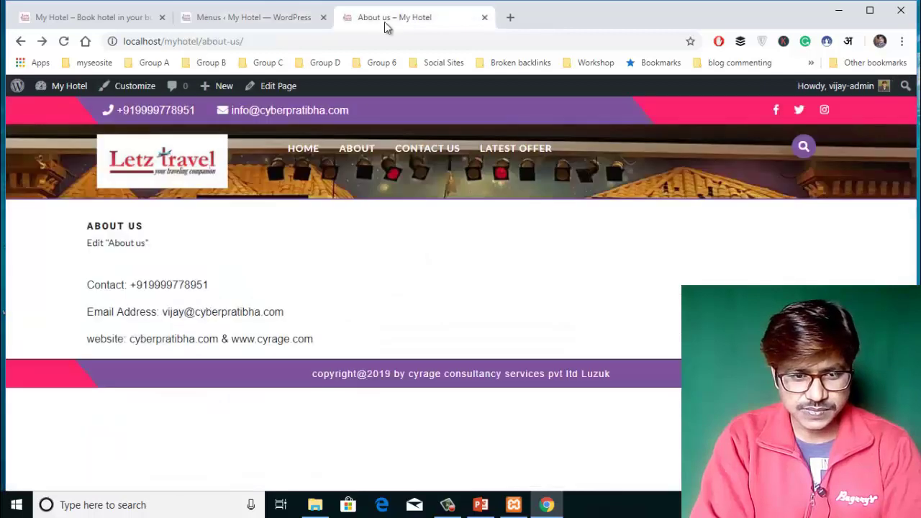
click(65, 42)
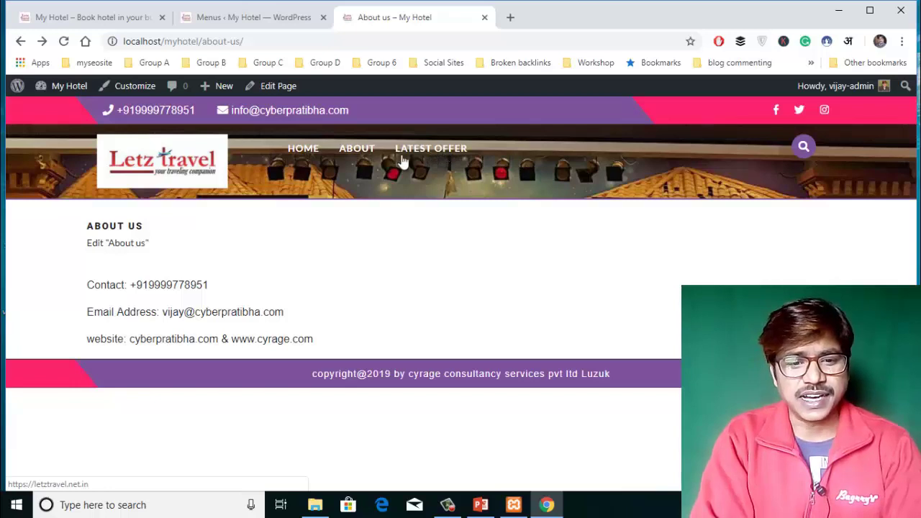
mouse_move(362, 156)
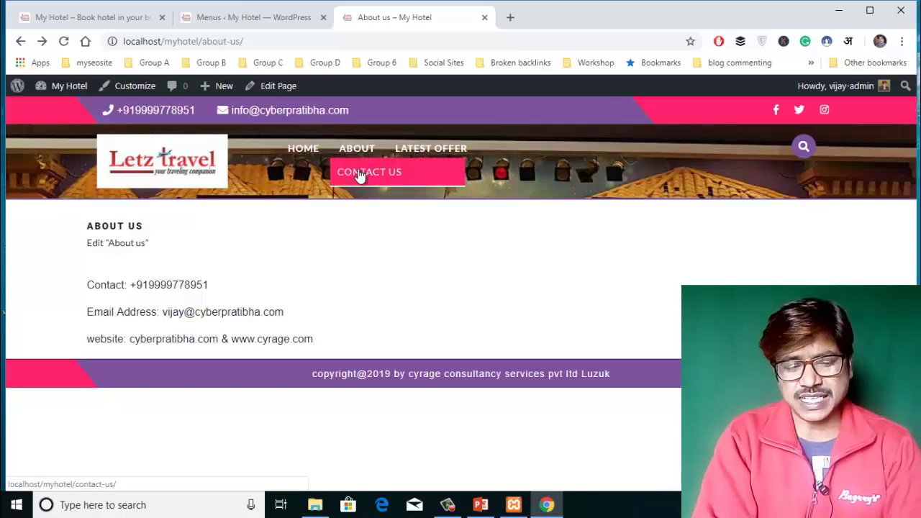
- Nest Latest Offer as a sub item under Contact us in Top Menu and save the menu
click(287, 18)
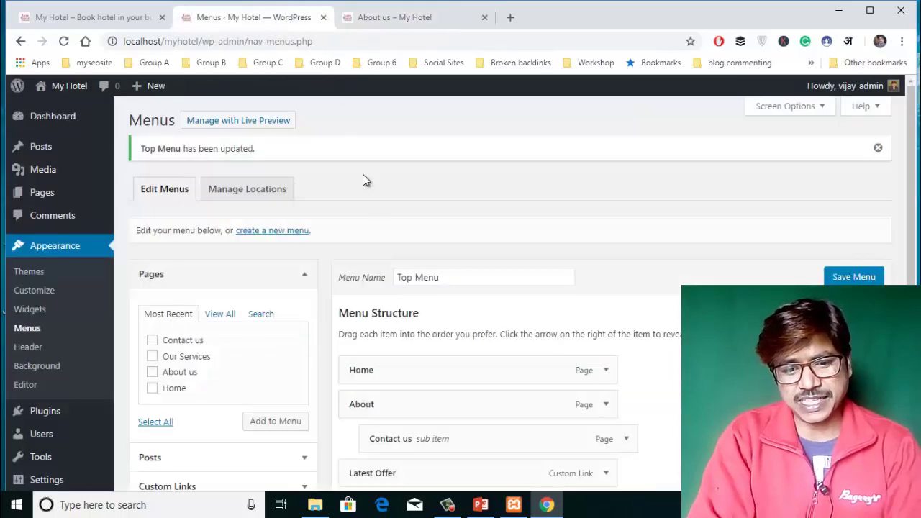
scroll(403, 275, down, 2)
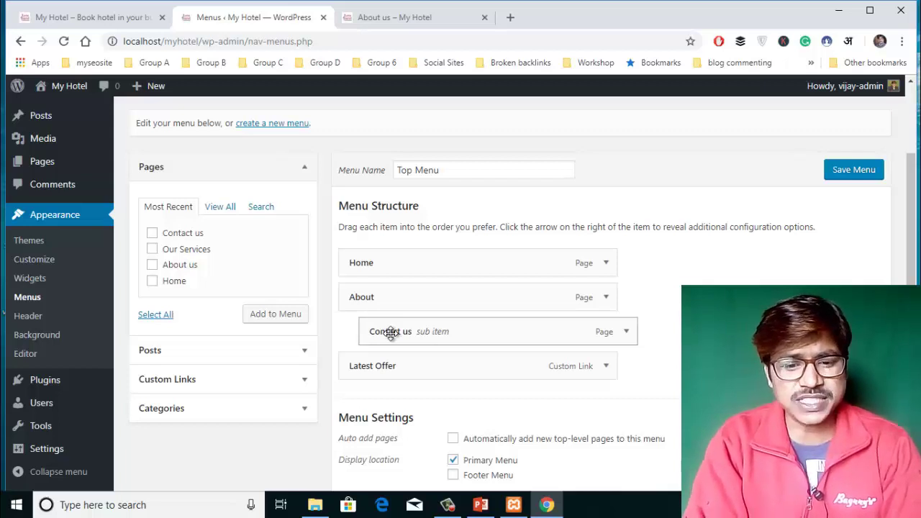
drag(381, 366, 424, 365)
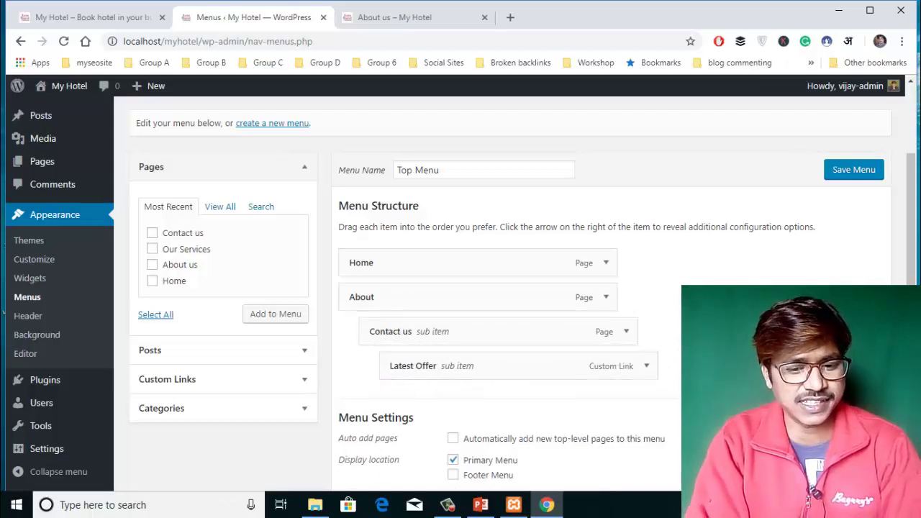
click(849, 171)
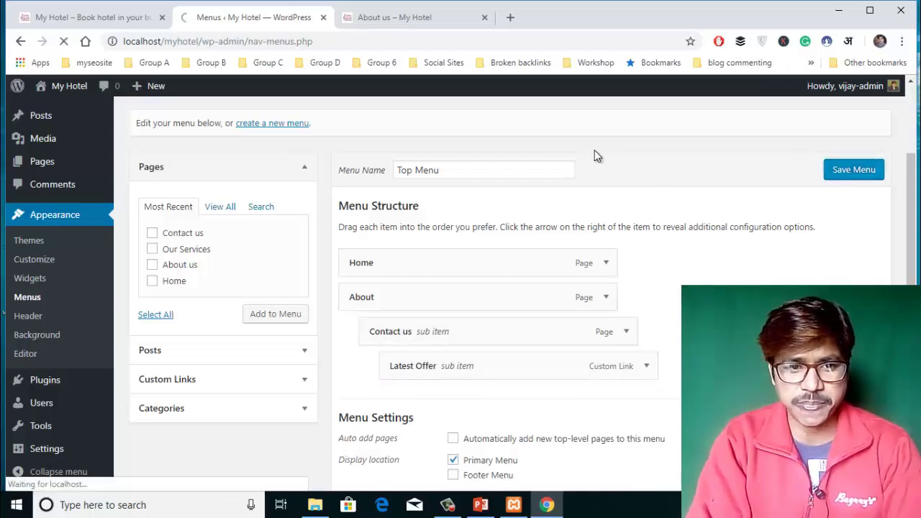
- Reload the site's About us page and reveal the nested submenus under About and Contact us
click(421, 20)
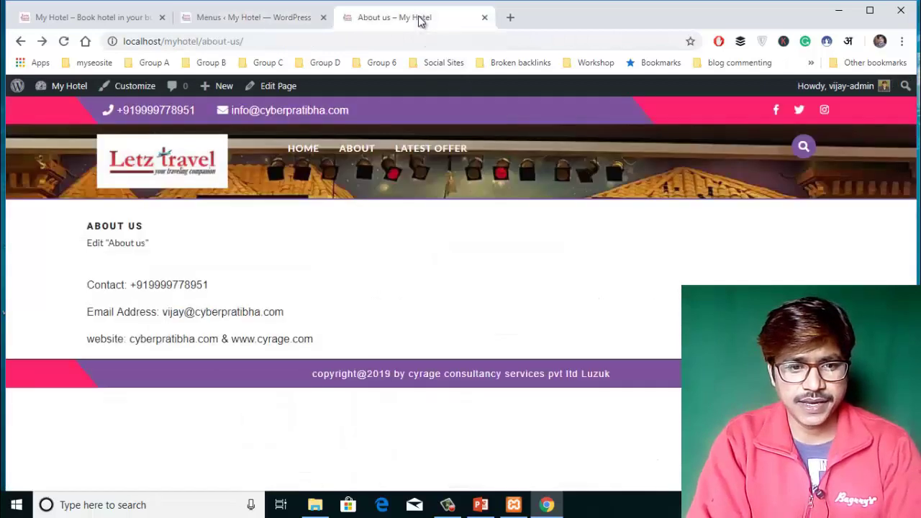
click(64, 42)
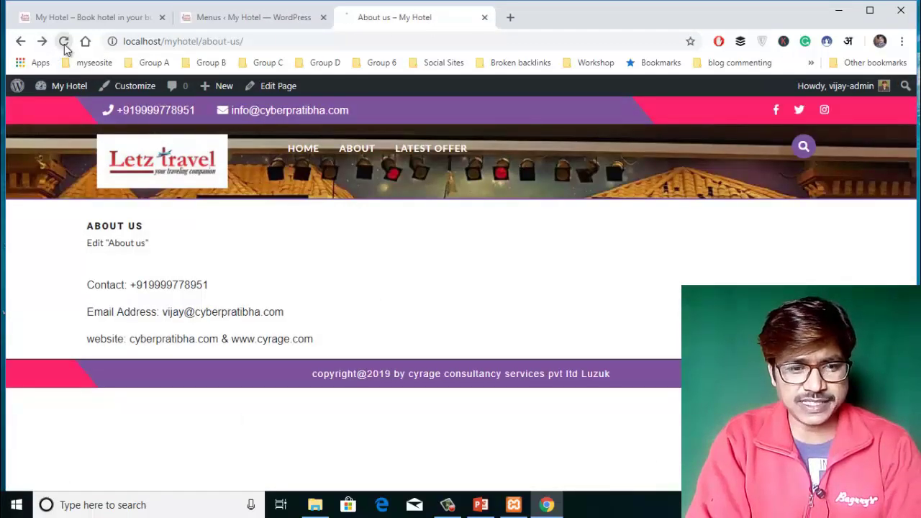
mouse_move(362, 158)
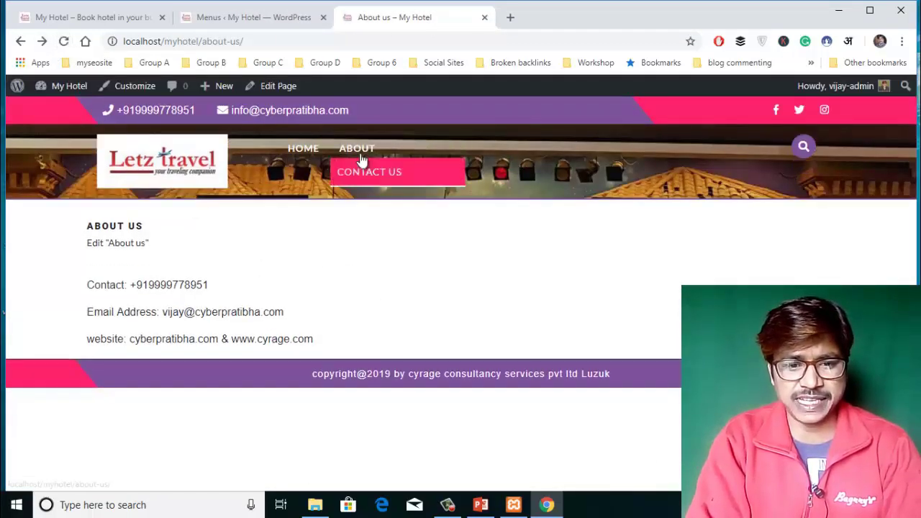
mouse_move(364, 177)
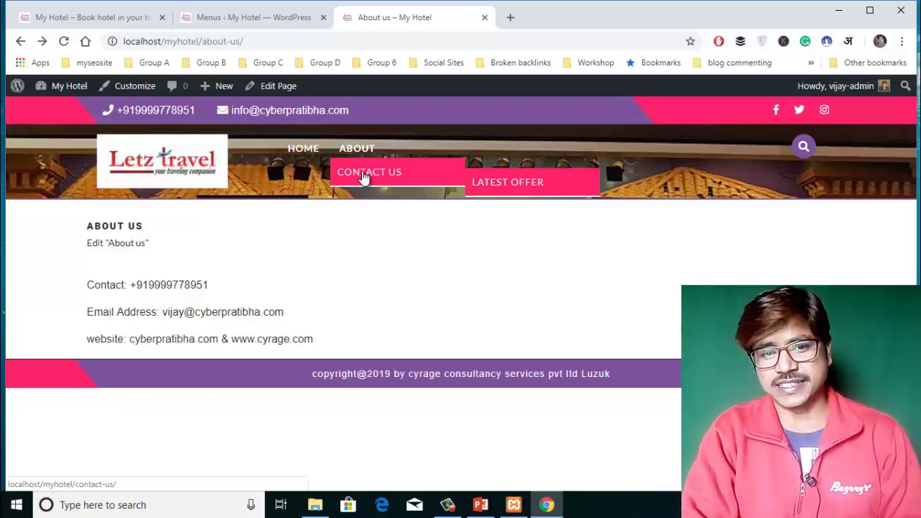
- Add the Our Services page to Top Menu
click(274, 16)
scroll(357, 198, down, 3)
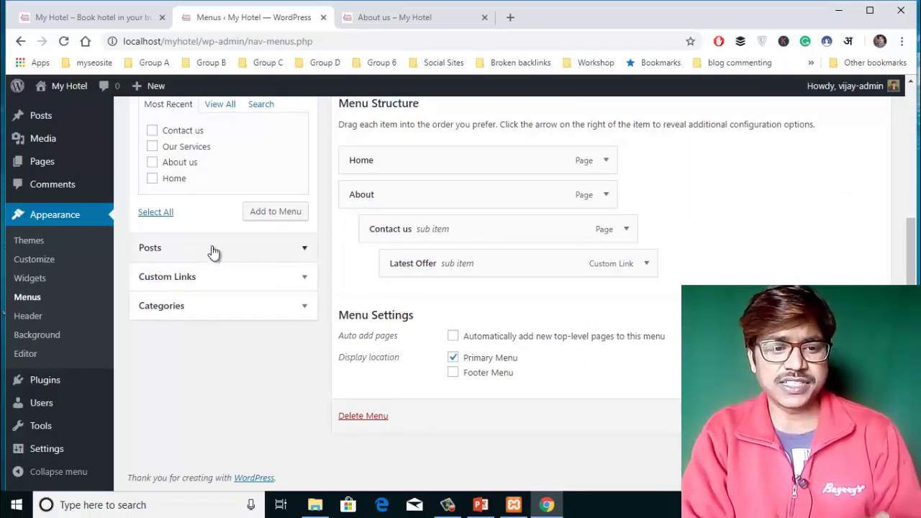
scroll(210, 249, up, 1)
scroll(210, 213, down, 1)
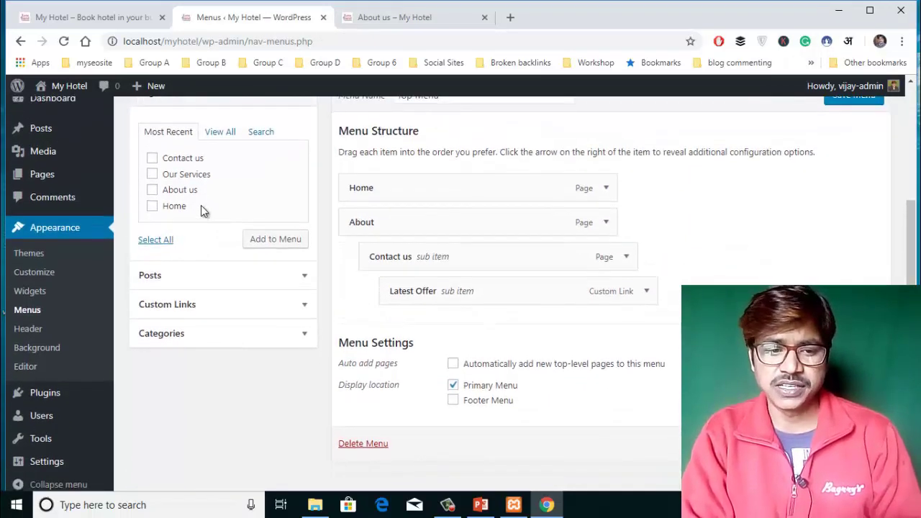
click(153, 174)
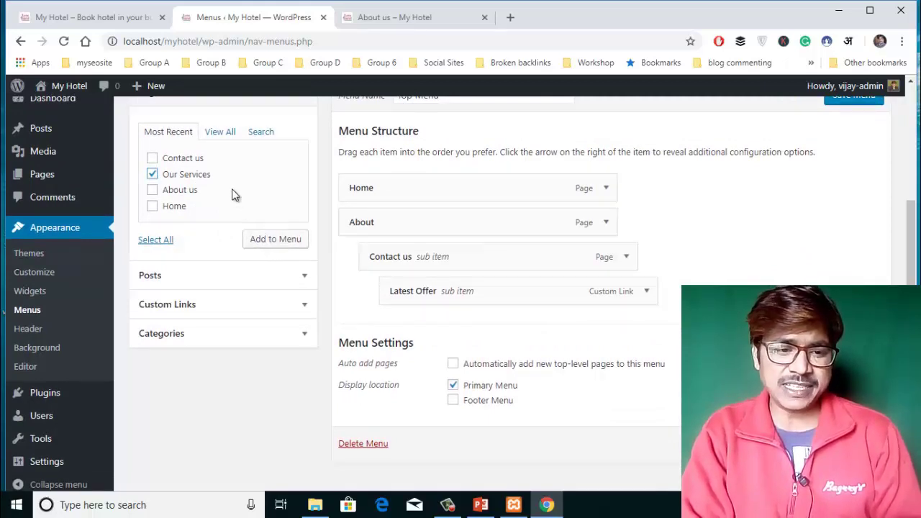
click(154, 176)
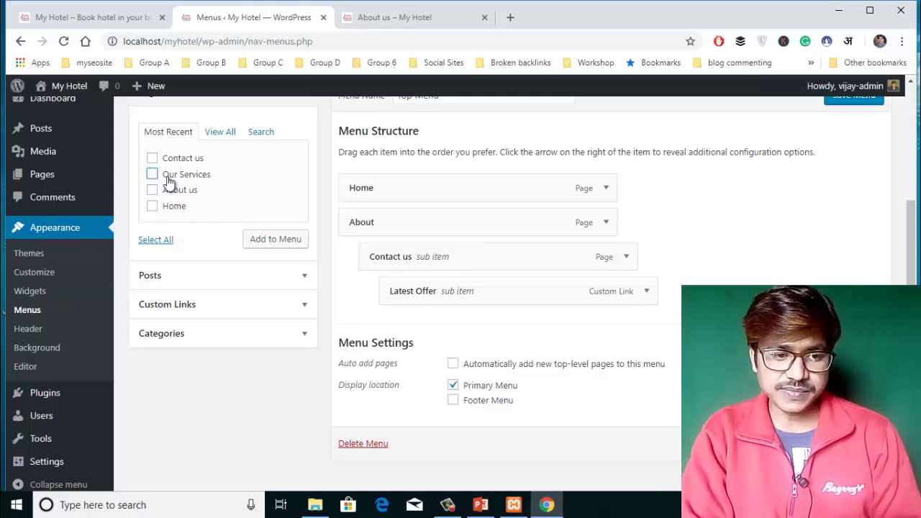
click(268, 244)
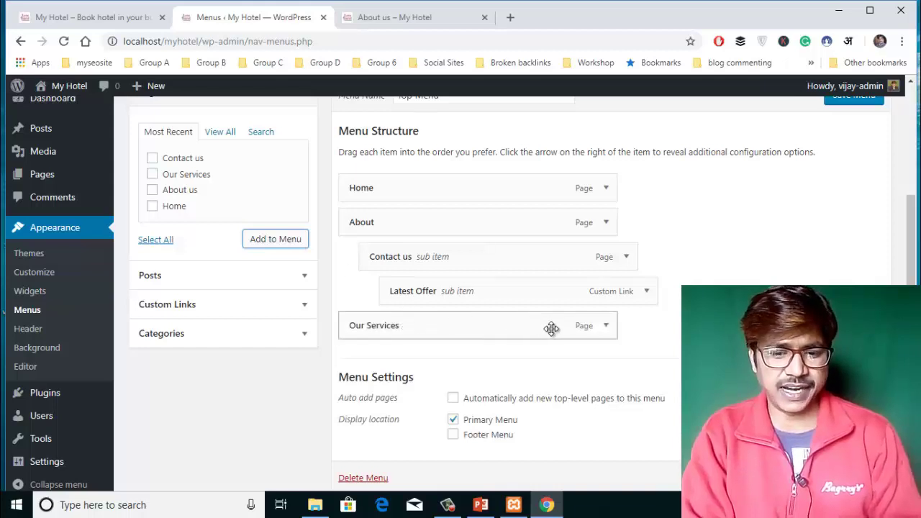
- Add a custom link with the text Hotel Booking and the URL # to Top Menu
click(204, 305)
click(238, 193)
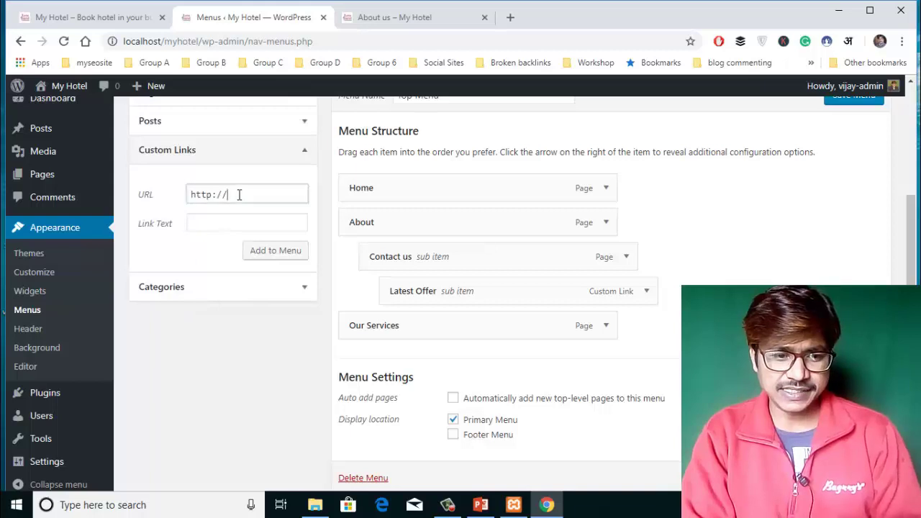
key(ctrl+a)
click(222, 220)
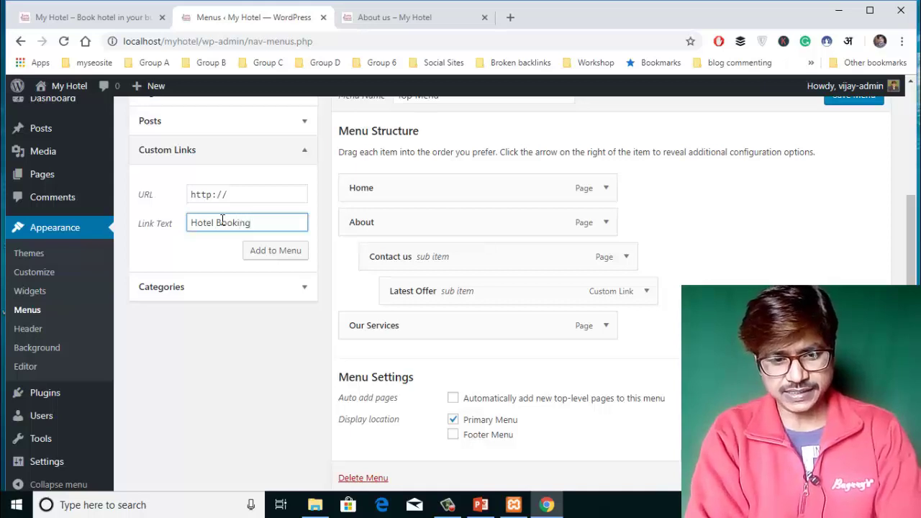
click(229, 195)
key(ctrl+a)
text(#)
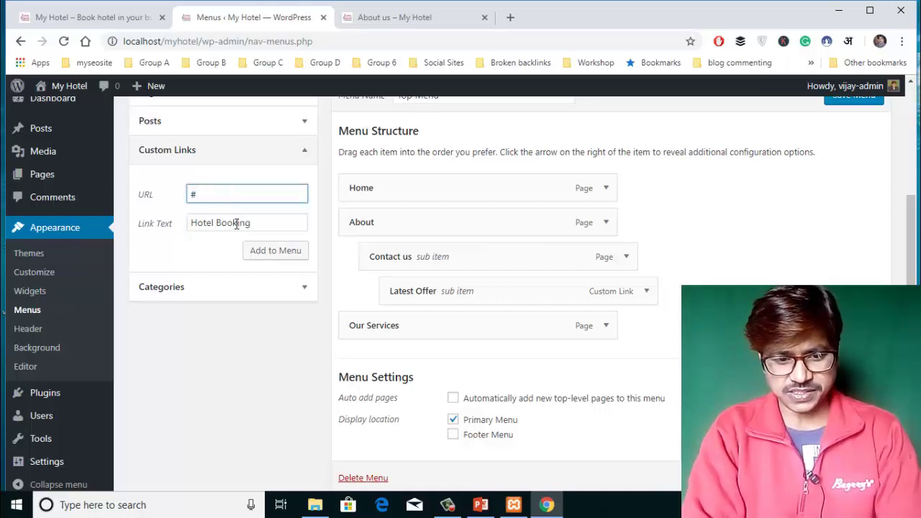
click(269, 251)
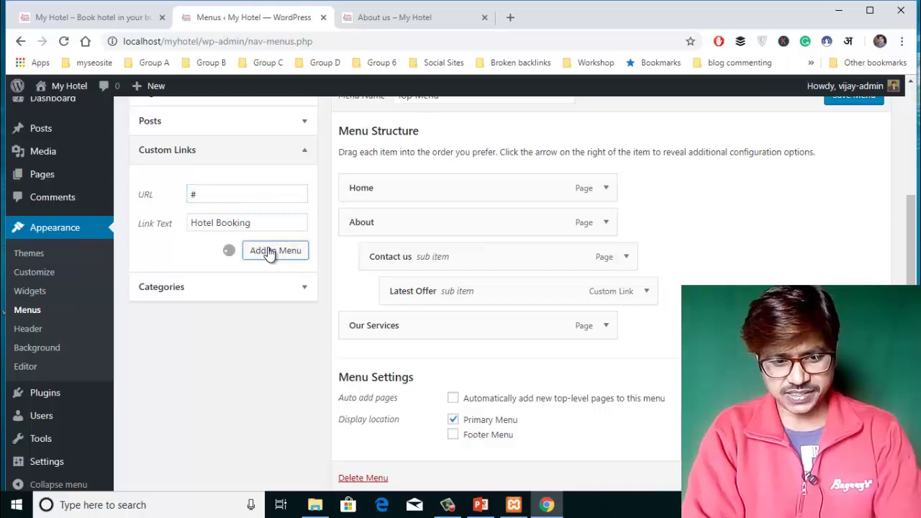
- Add a custom link with the text Cab Booking and the URL # to Top Menu
click(223, 225)
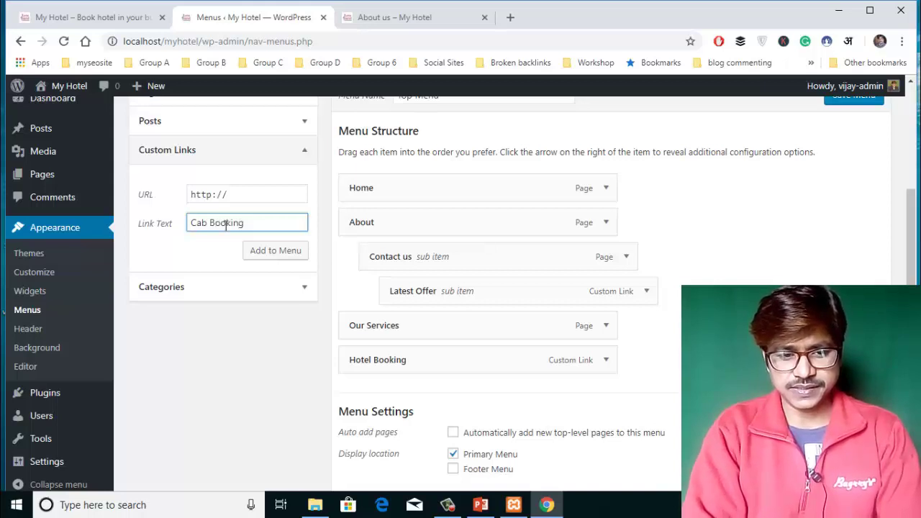
click(244, 196)
key(ctrl+a)
text(#)
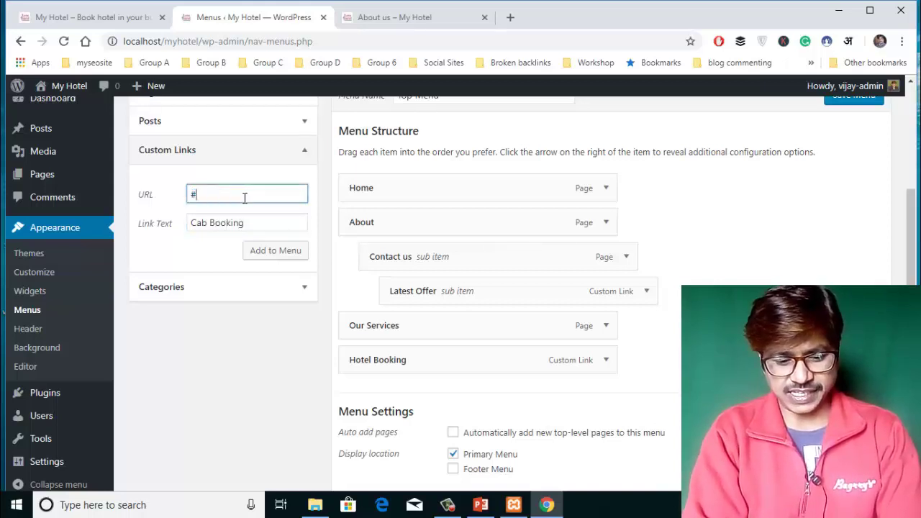
click(281, 261)
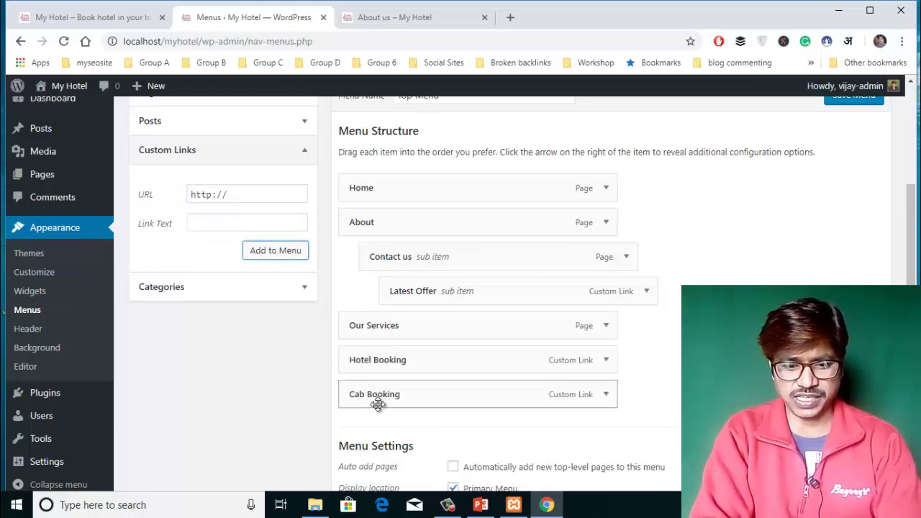
- Add a custom link with the text Room Service and the URL # to Top Menu
click(235, 223)
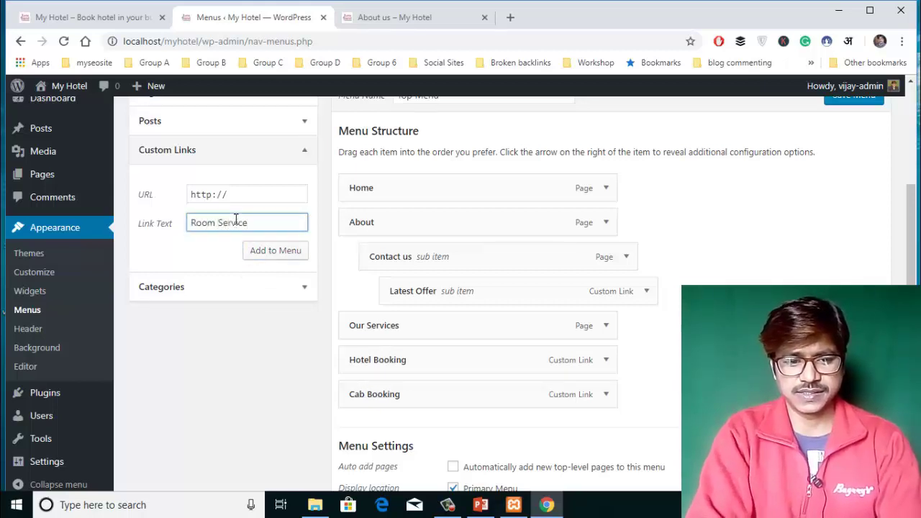
click(238, 199)
text(#)
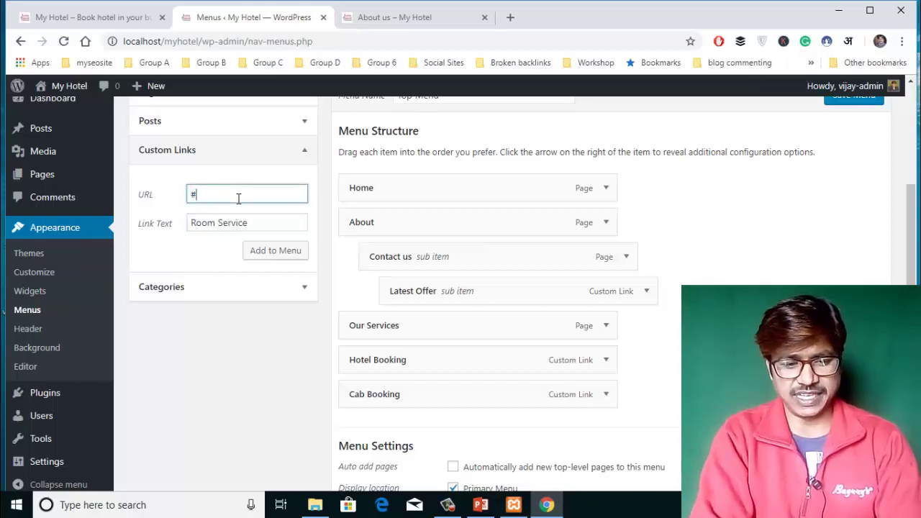
click(286, 255)
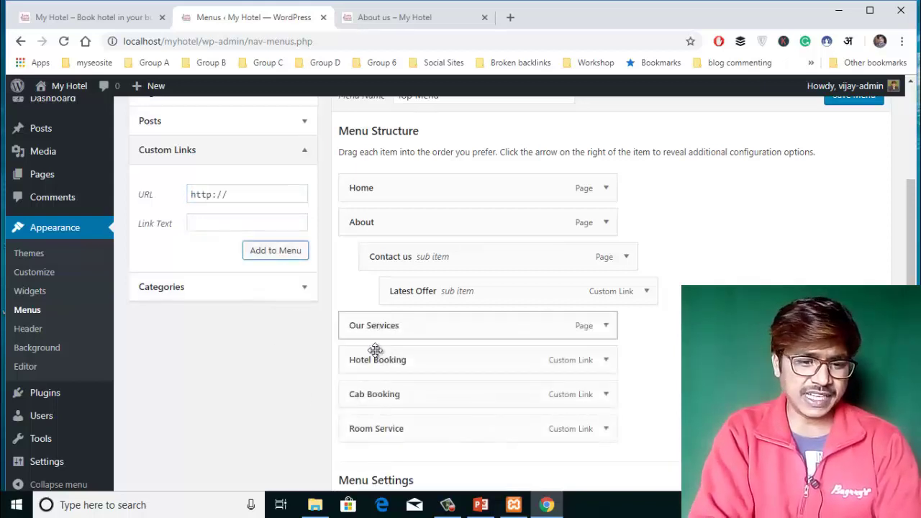
- Save Top Menu and reload the site's About us page to check the added navigation items
click(851, 105)
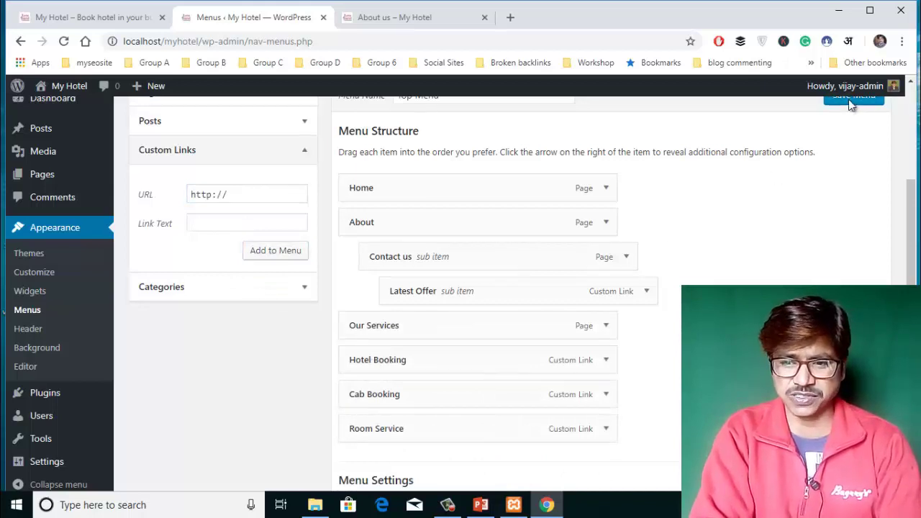
click(403, 19)
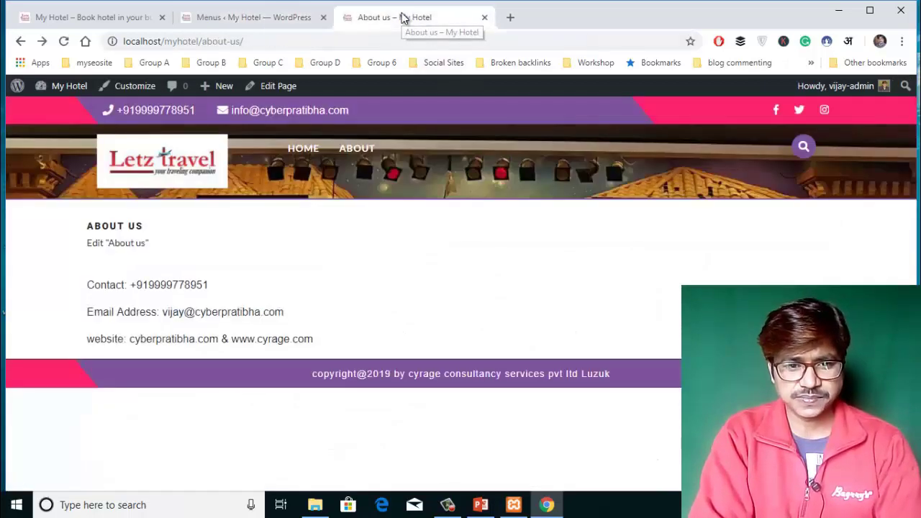
click(63, 41)
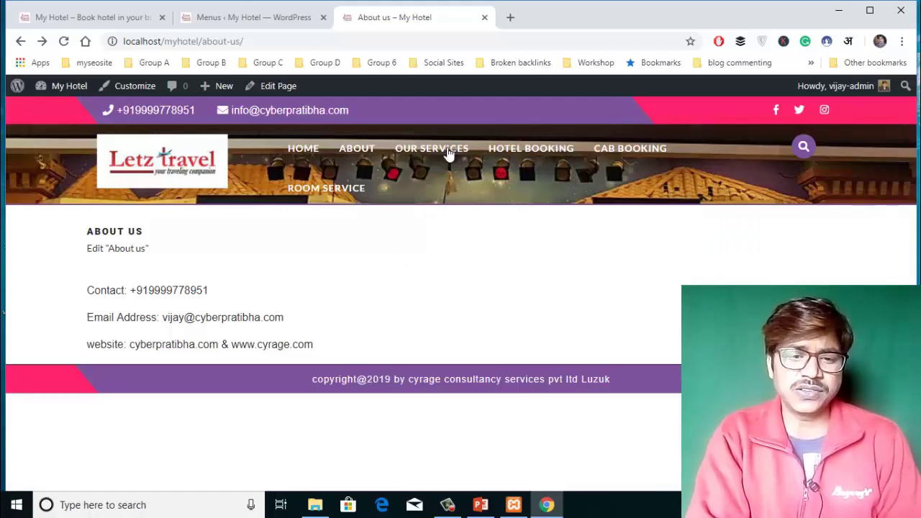
- Nest Hotel Booking, Cab Booking and Room Service as sub items under Our Services in Top Menu
click(259, 18)
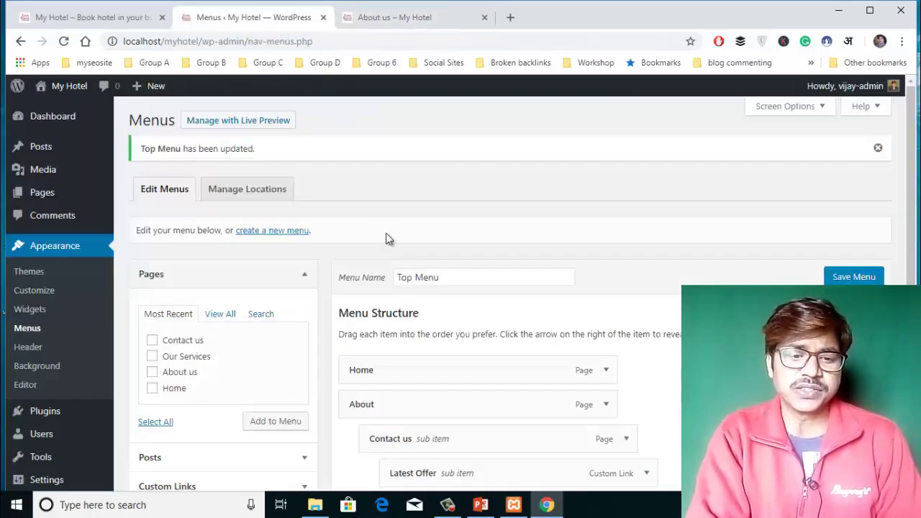
scroll(398, 272, down, 4)
drag(362, 242, 391, 308)
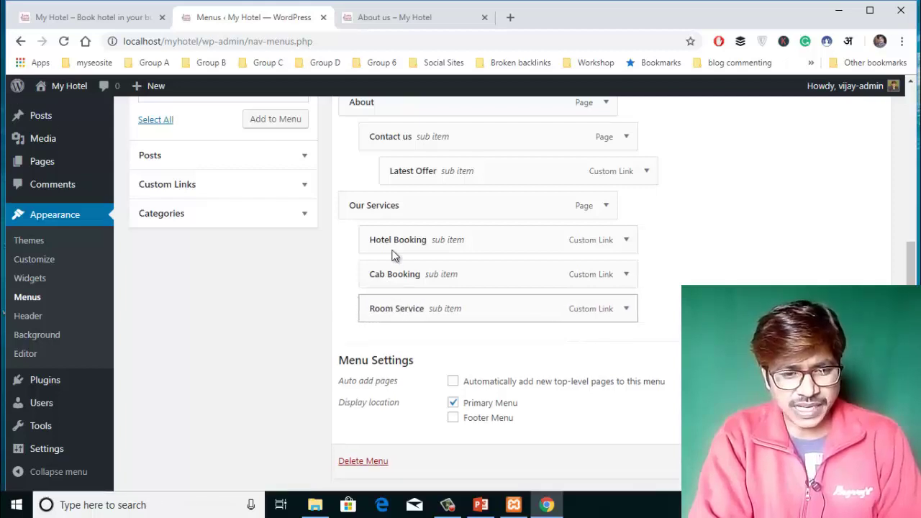
- Move Contact us and Latest Offer back to the top level of Top Menu and save the menu
drag(388, 139, 397, 173)
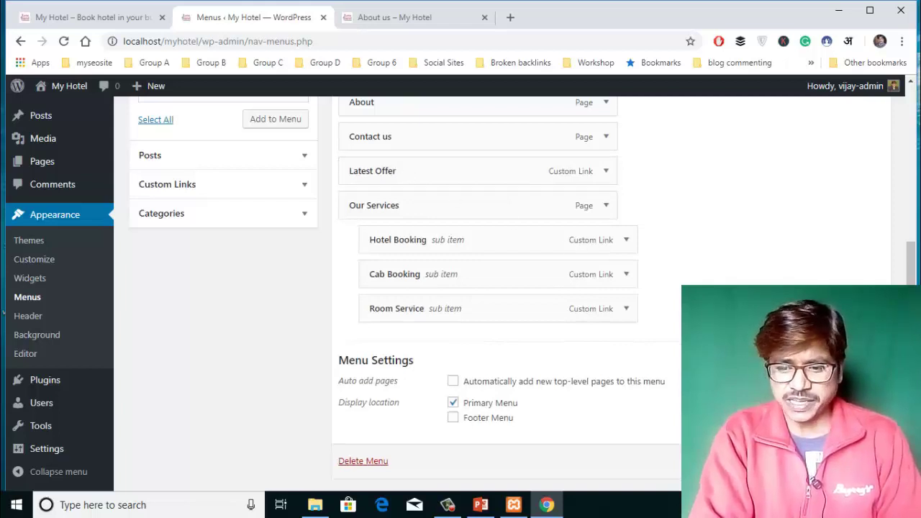
click(853, 461)
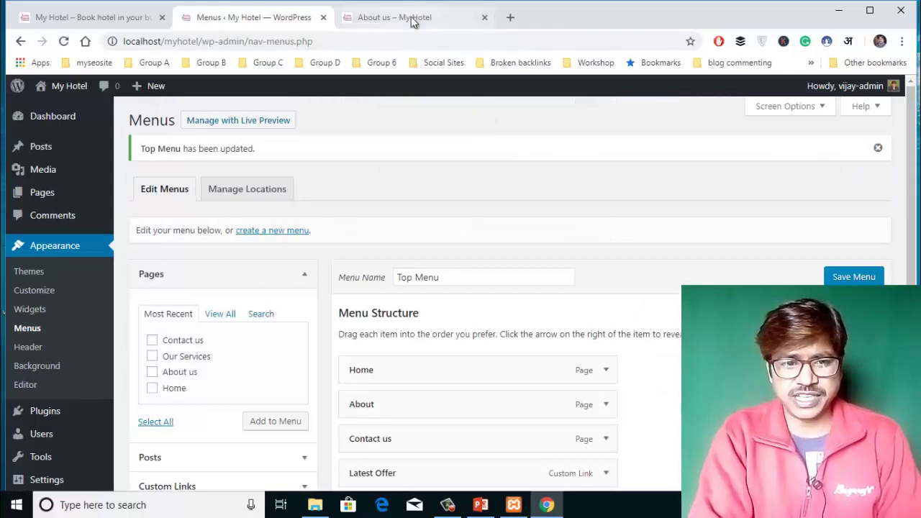
- Reload the site's About us page and reveal the submenu under Our Services in the navigation
click(411, 17)
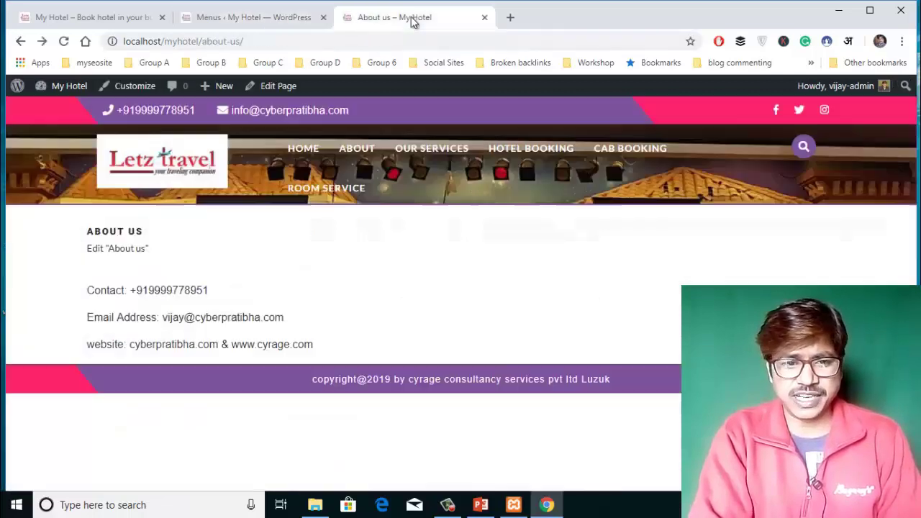
click(64, 41)
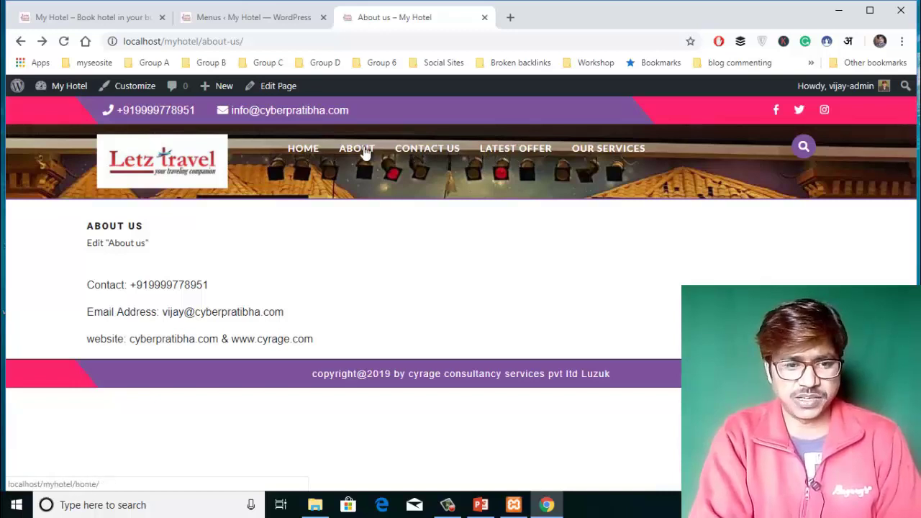
mouse_move(610, 153)
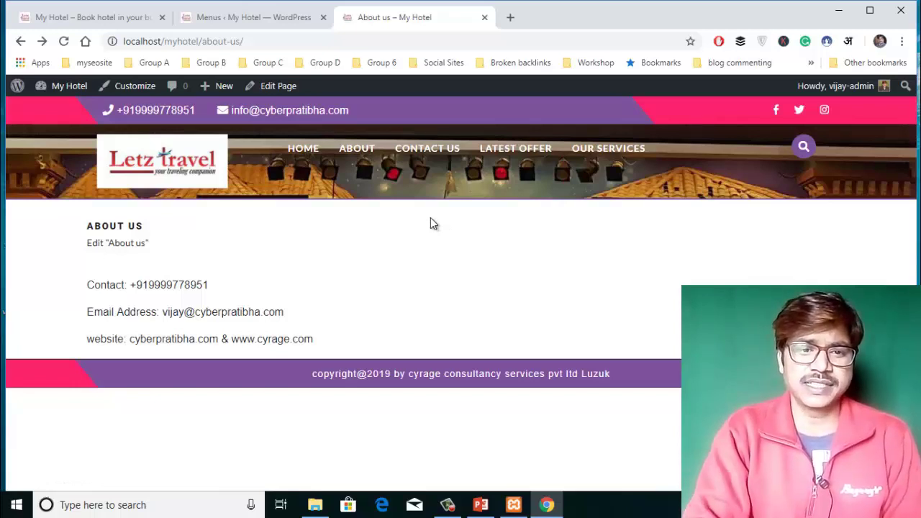
click(278, 20)
scroll(395, 243, down, 4)
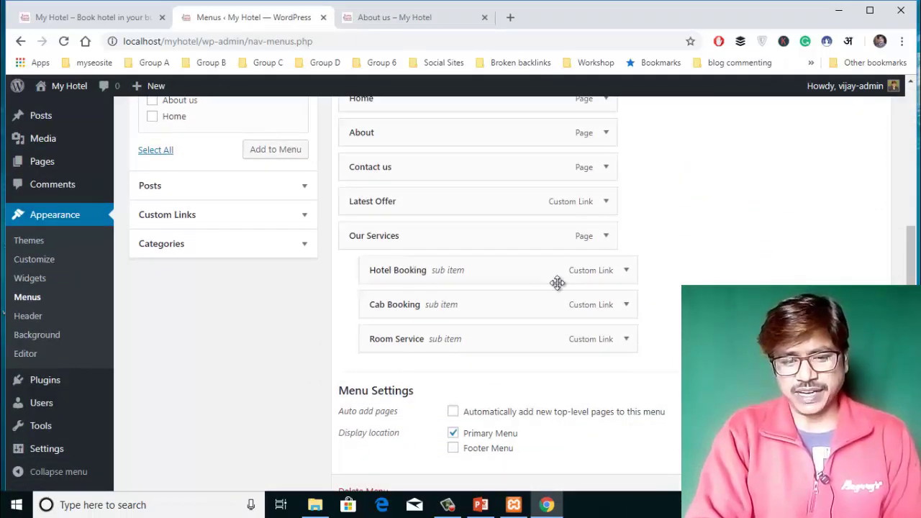
click(627, 271)
double_click(389, 318)
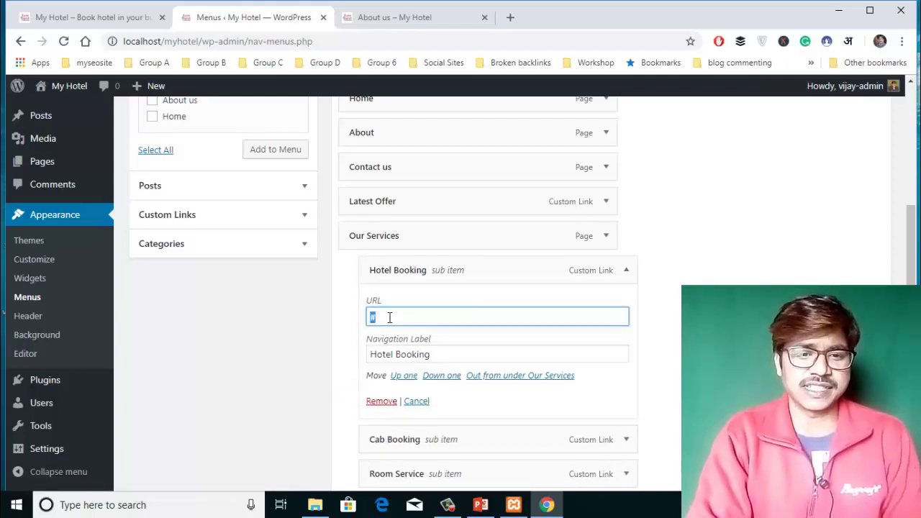
click(427, 19)
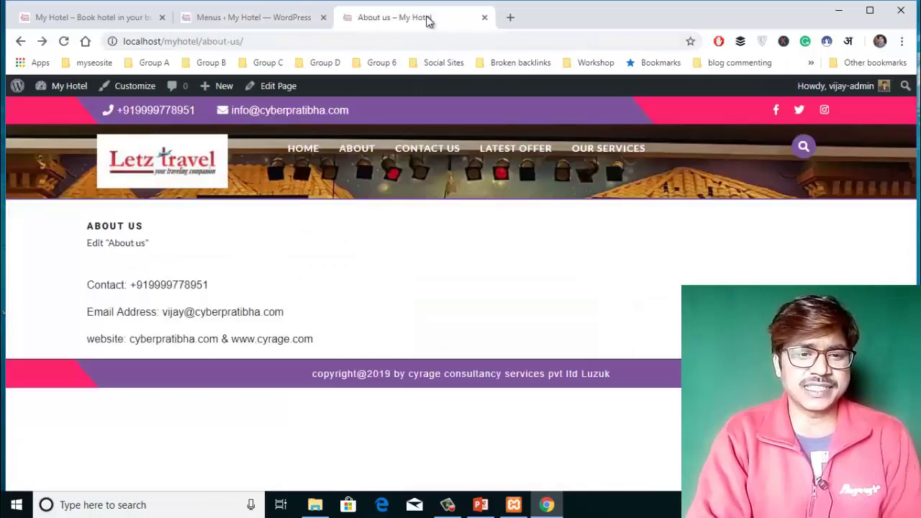
click(280, 40)
key(ctrl+c)
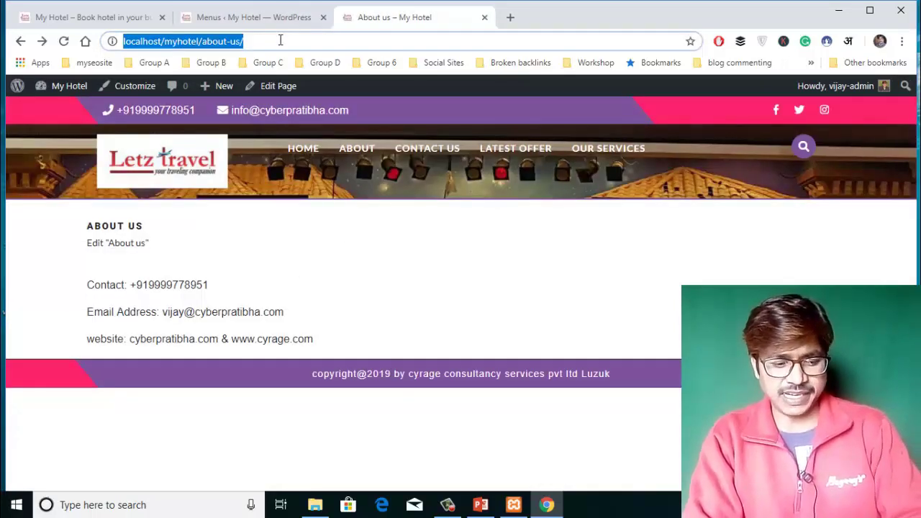
click(254, 18)
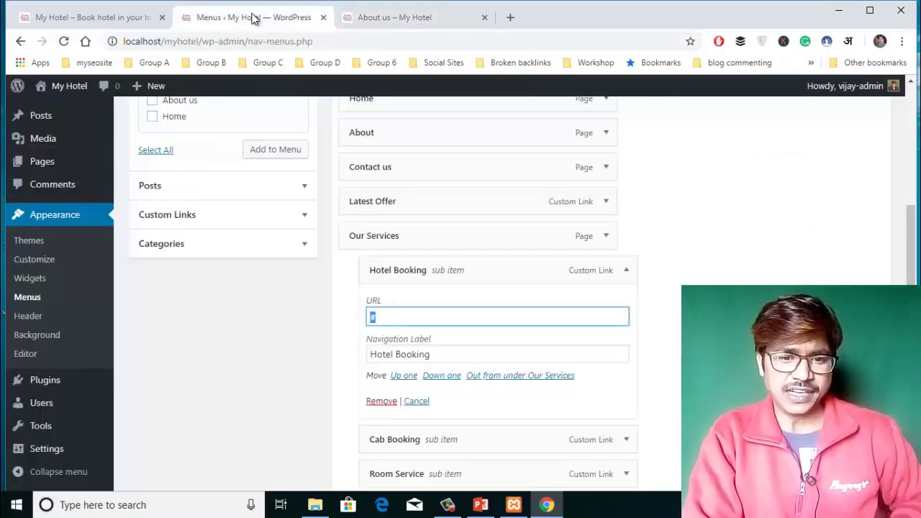
key(ctrl+v)
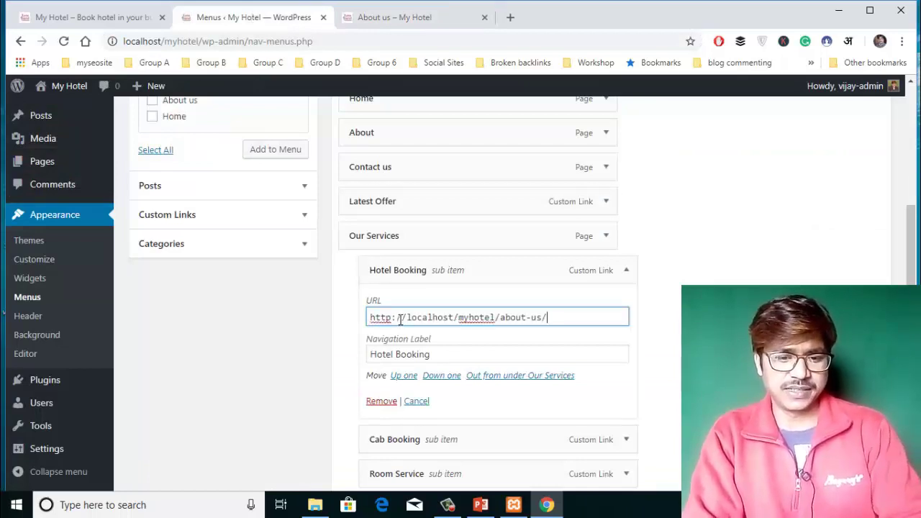
click(676, 328)
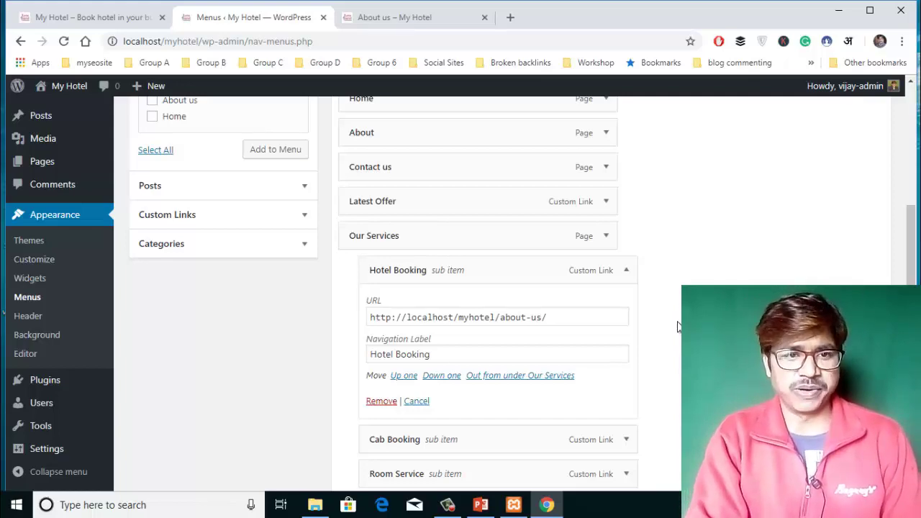
- Inspect the Room Service sub item's settings in Top Menu and its entry under Our Services on the site's About us page
scroll(676, 328, up, 3)
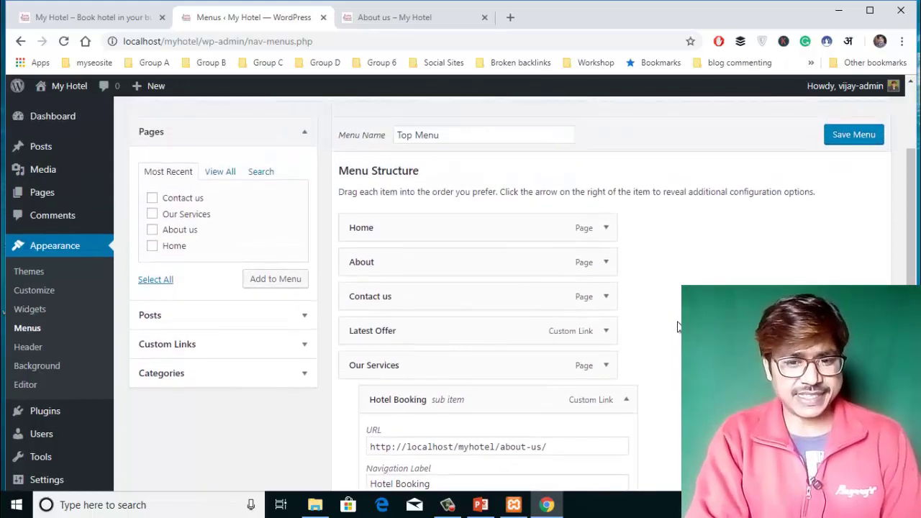
scroll(676, 327, down, 1)
scroll(676, 328, up, 1)
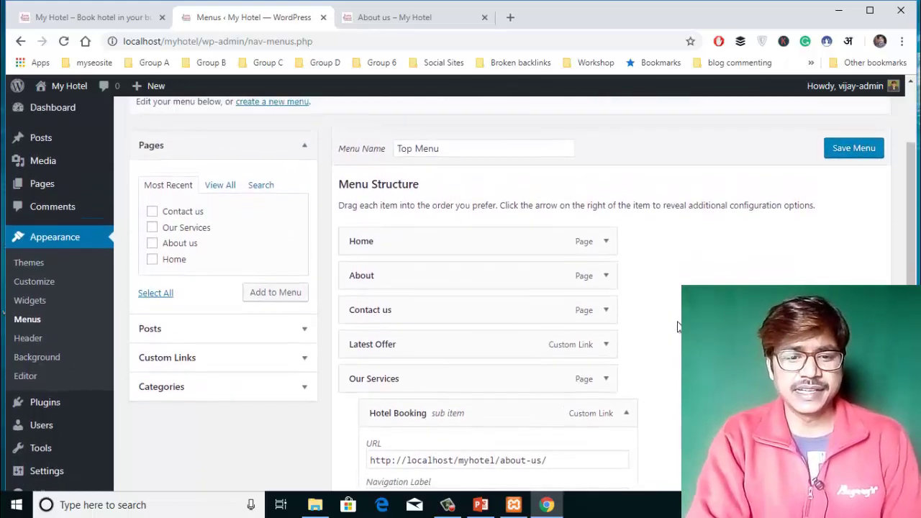
scroll(677, 328, down, 3)
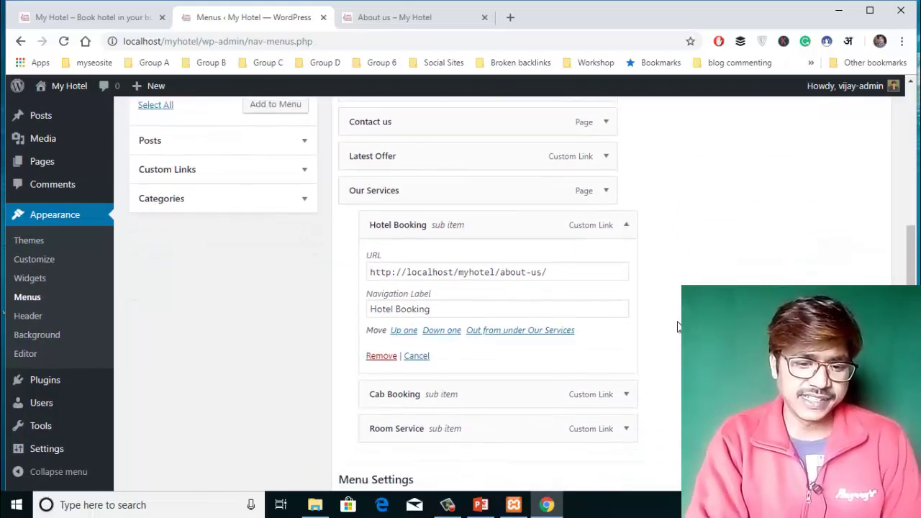
scroll(676, 328, down, 1)
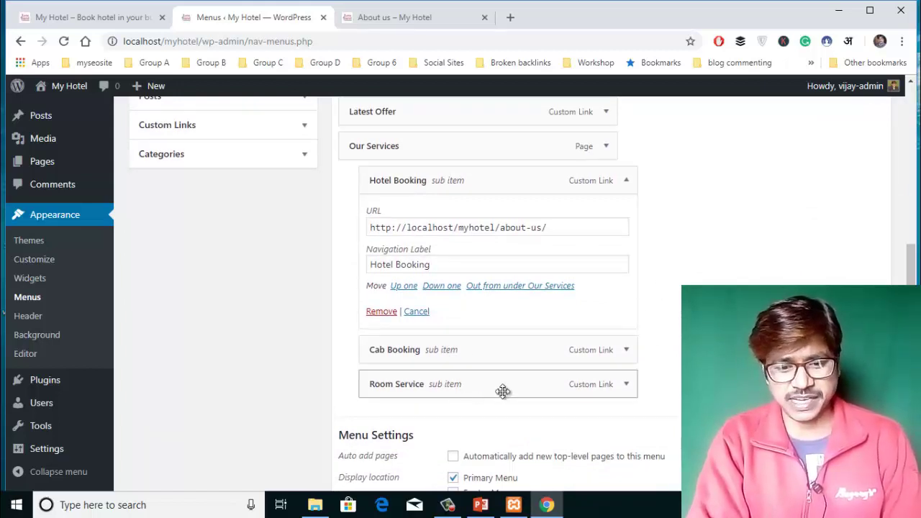
click(625, 386)
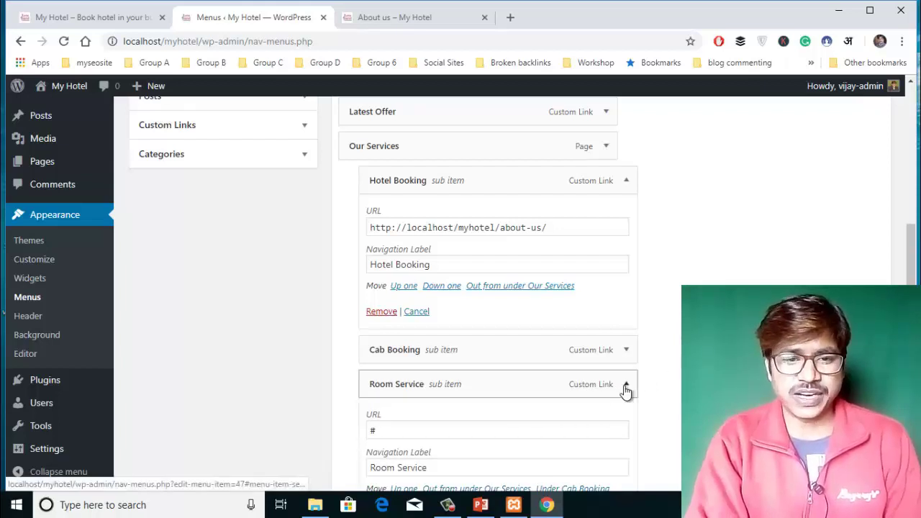
click(627, 386)
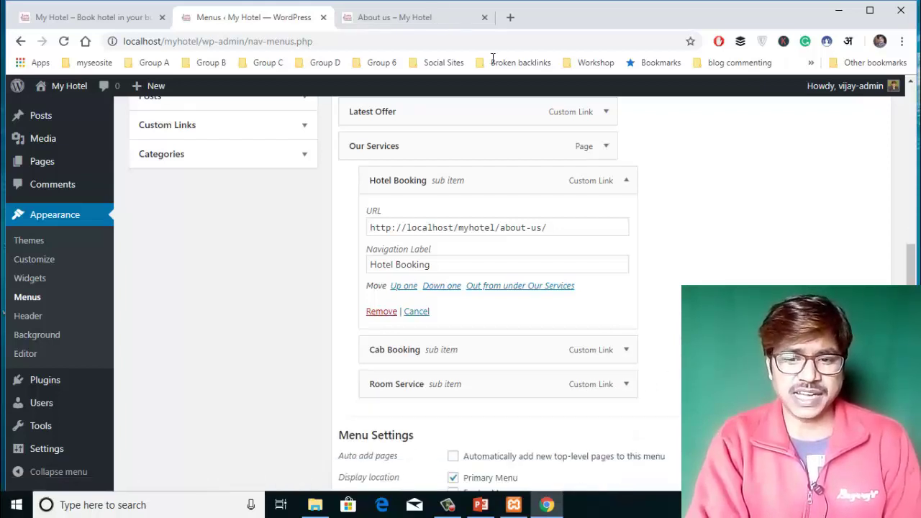
click(427, 23)
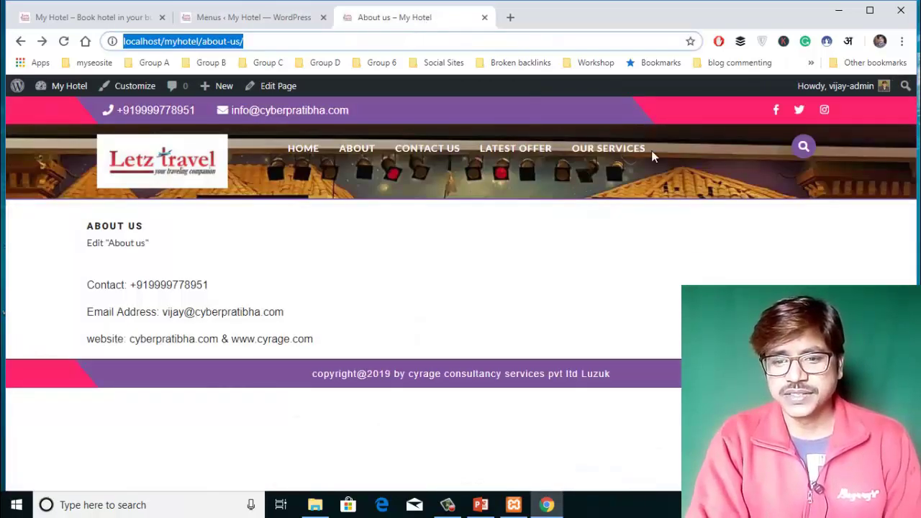
mouse_move(643, 162)
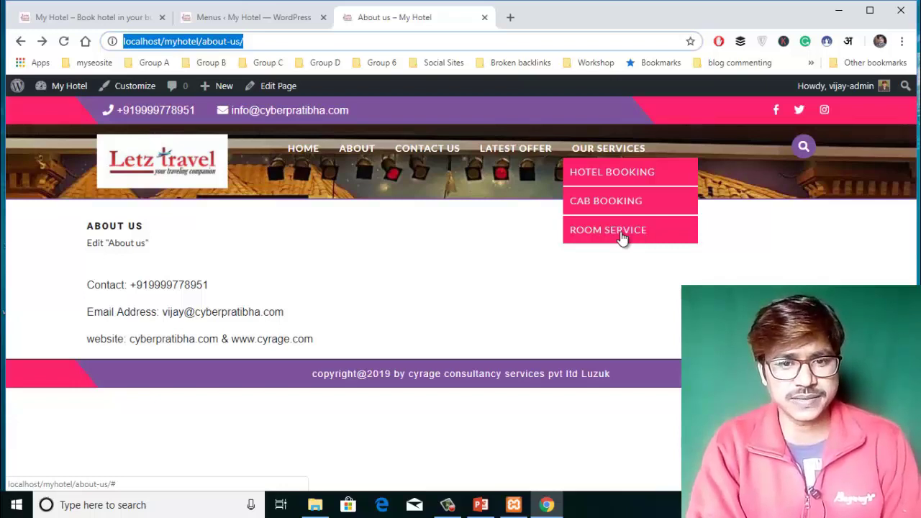
- Remove the Room Service sub item from Top Menu and save the menu
click(298, 17)
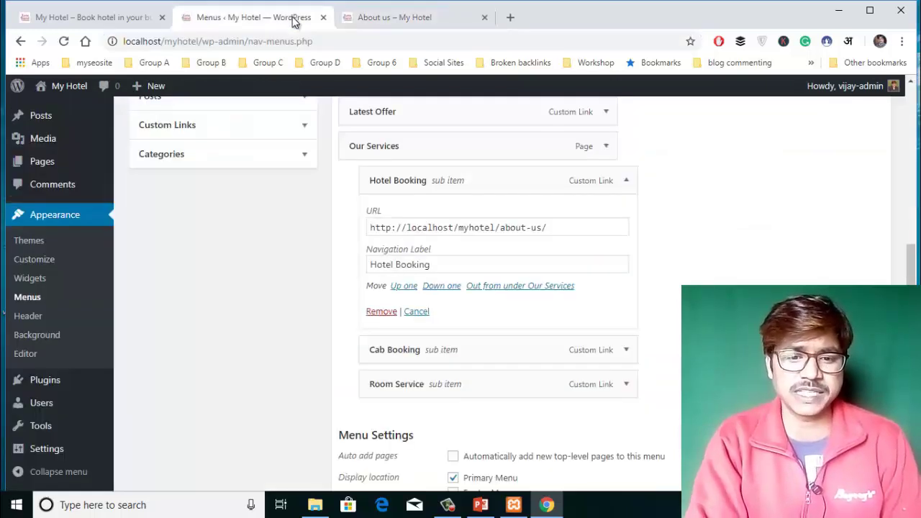
click(627, 385)
scroll(632, 393, down, 2)
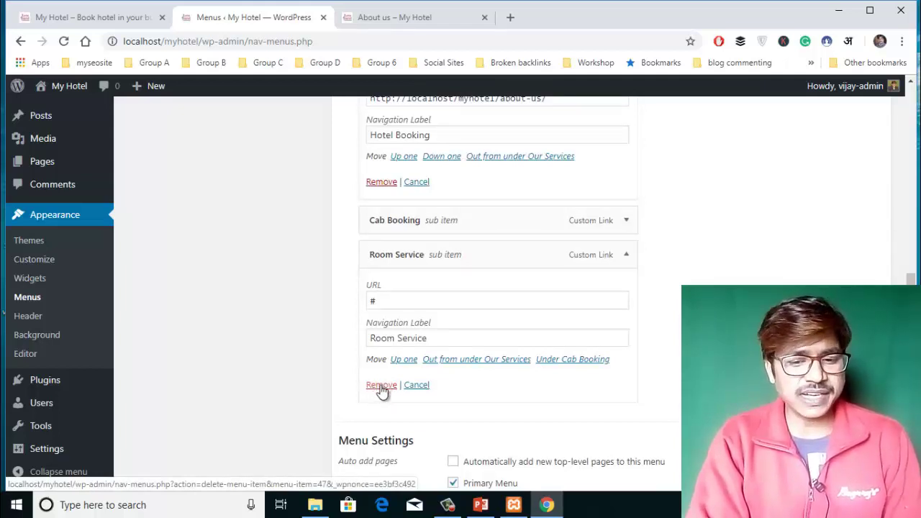
triple_click(430, 334)
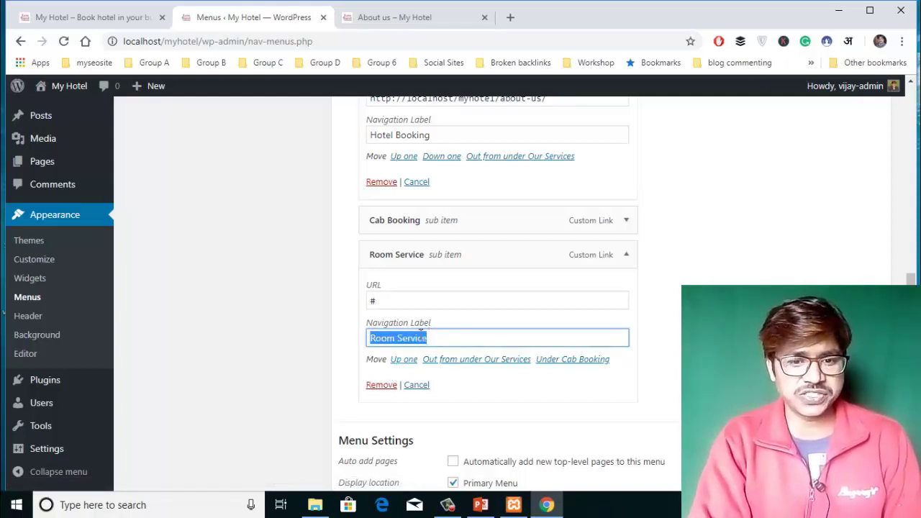
click(402, 301)
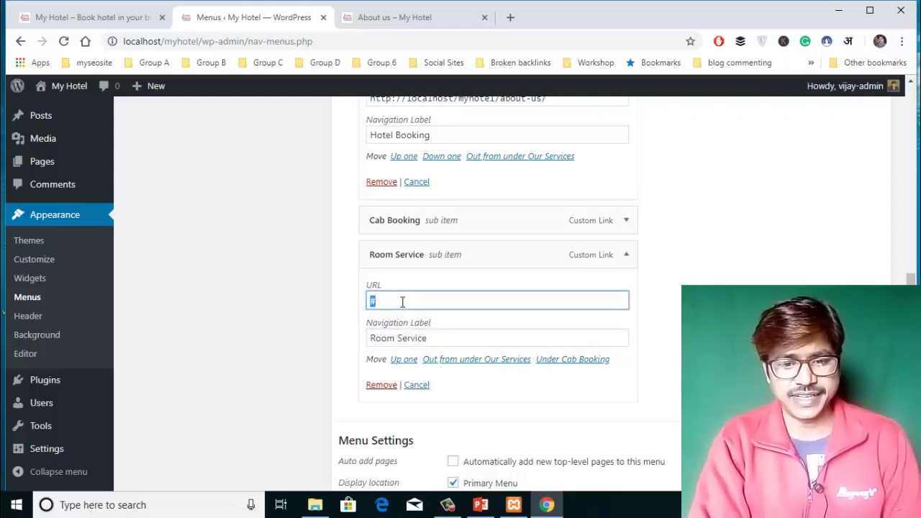
click(323, 355)
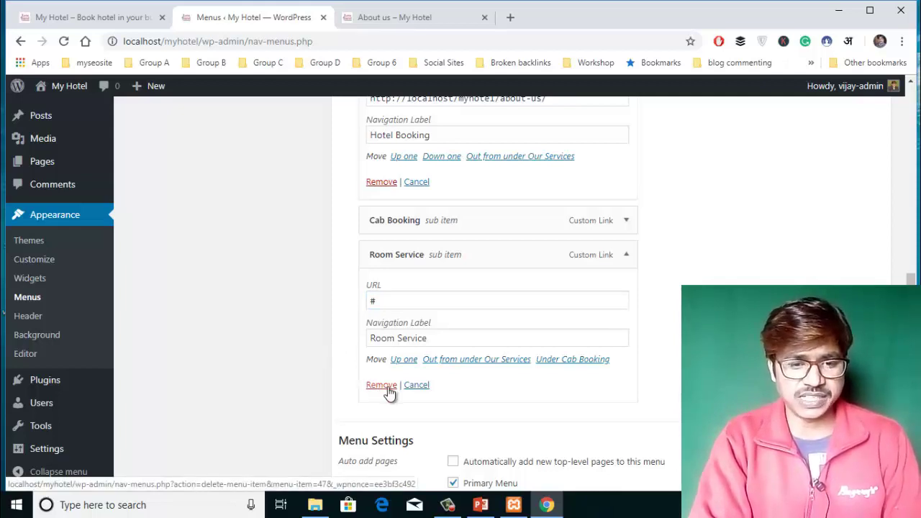
drag(410, 252, 436, 302)
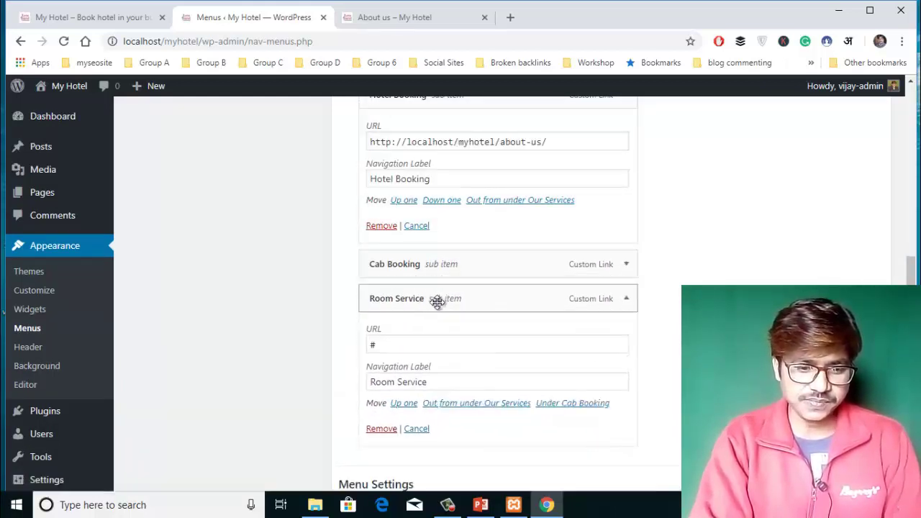
click(385, 429)
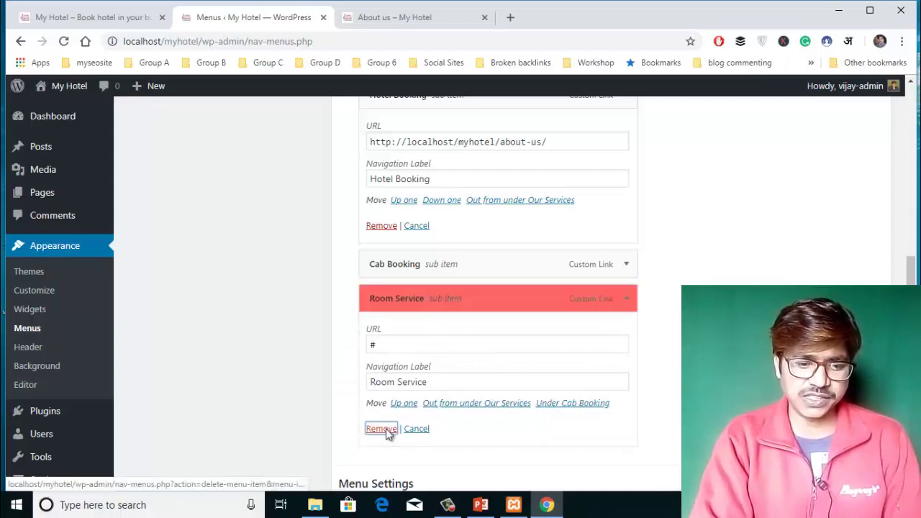
scroll(658, 283, up, 4)
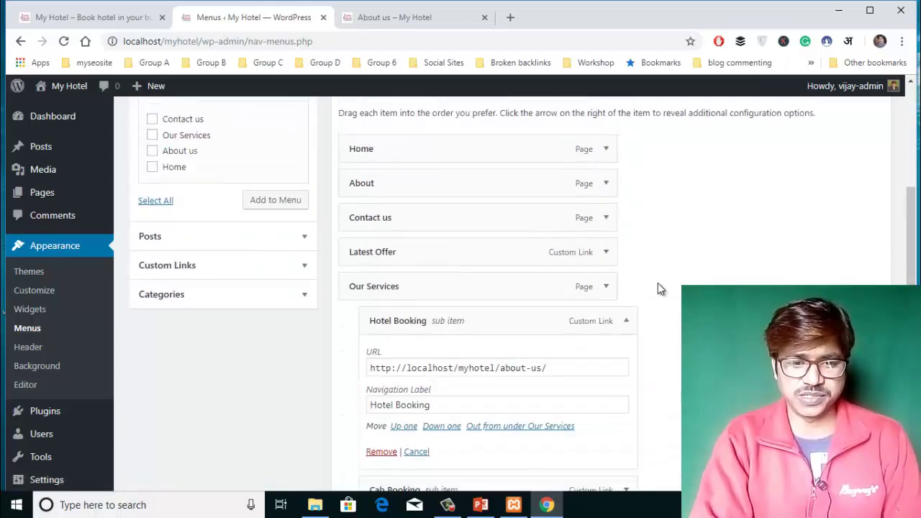
click(853, 104)
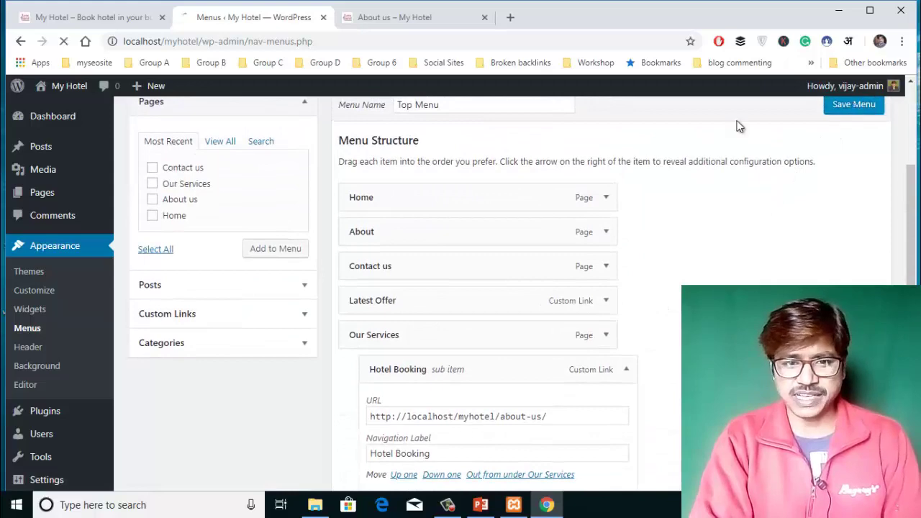
- Reload the site's About us page and check the Our Services submenu for the Room Service removal
click(421, 20)
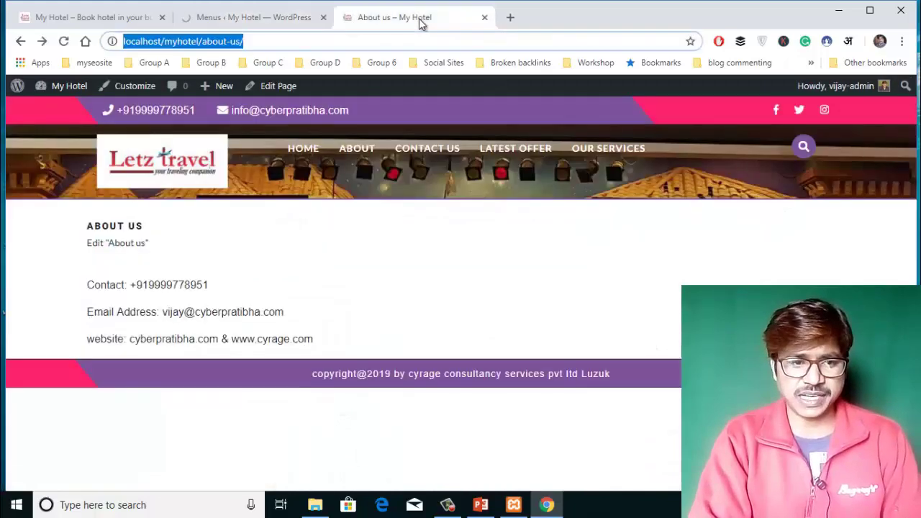
click(63, 42)
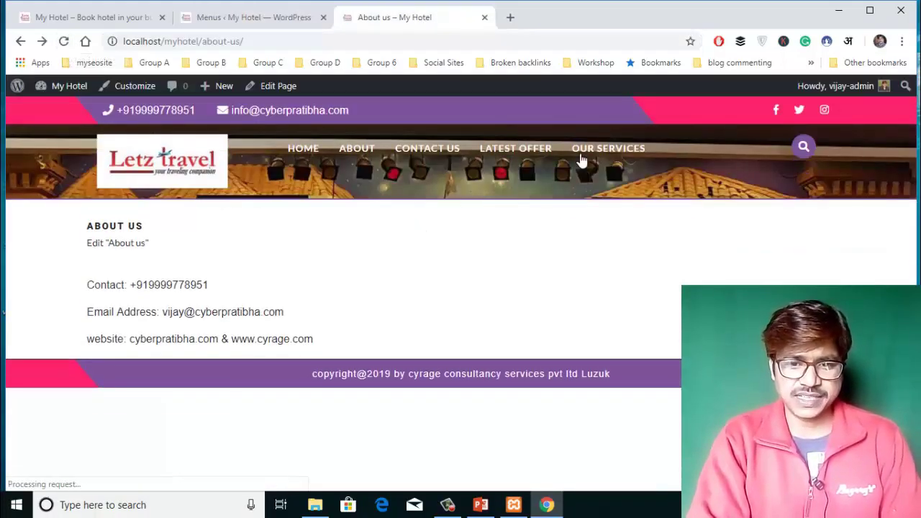
mouse_move(609, 179)
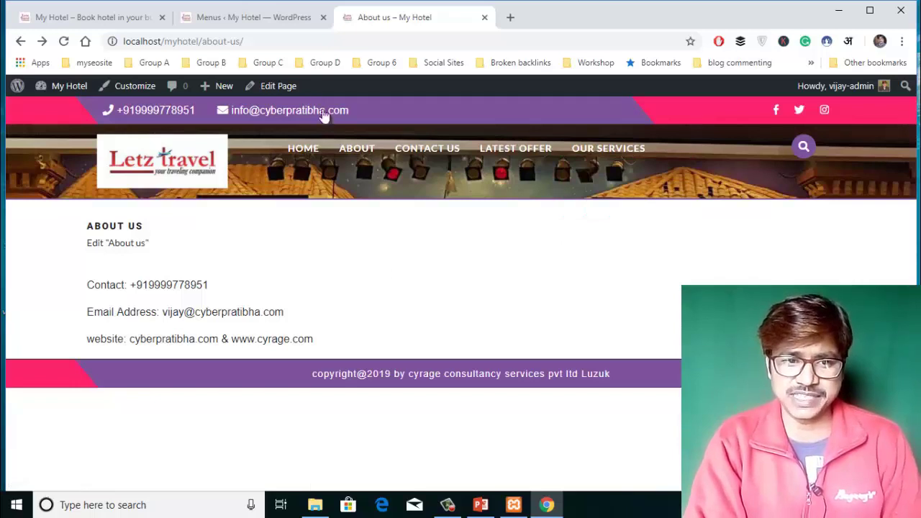
- Return to the Menus admin page and review the saved Top Menu structure
click(272, 28)
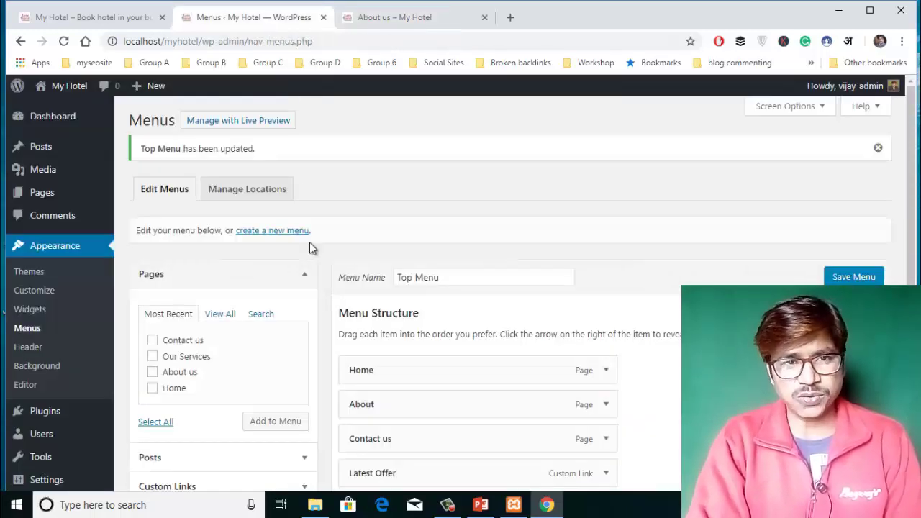
scroll(311, 248, down, 2)
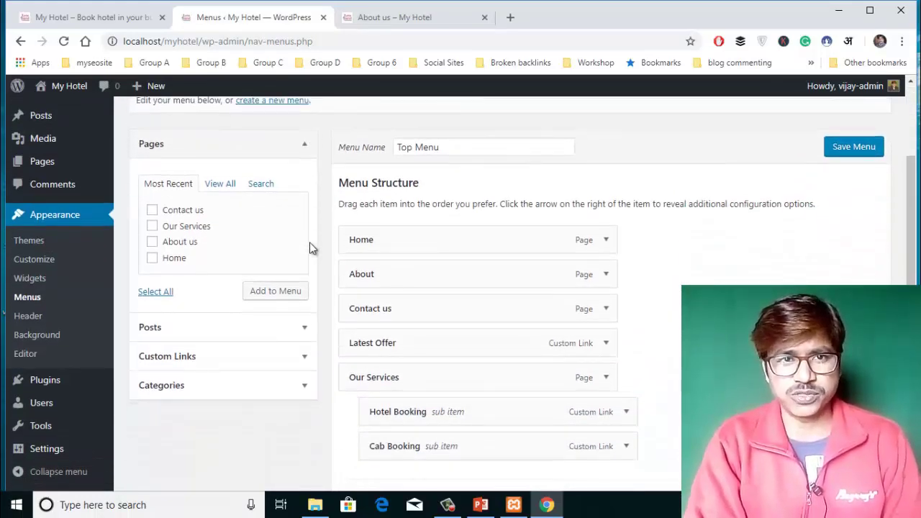
scroll(492, 248, up, 2)
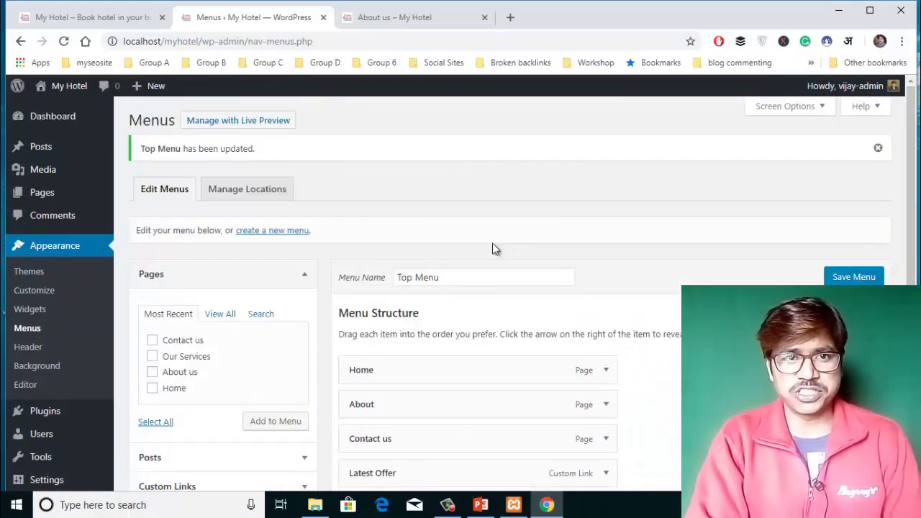